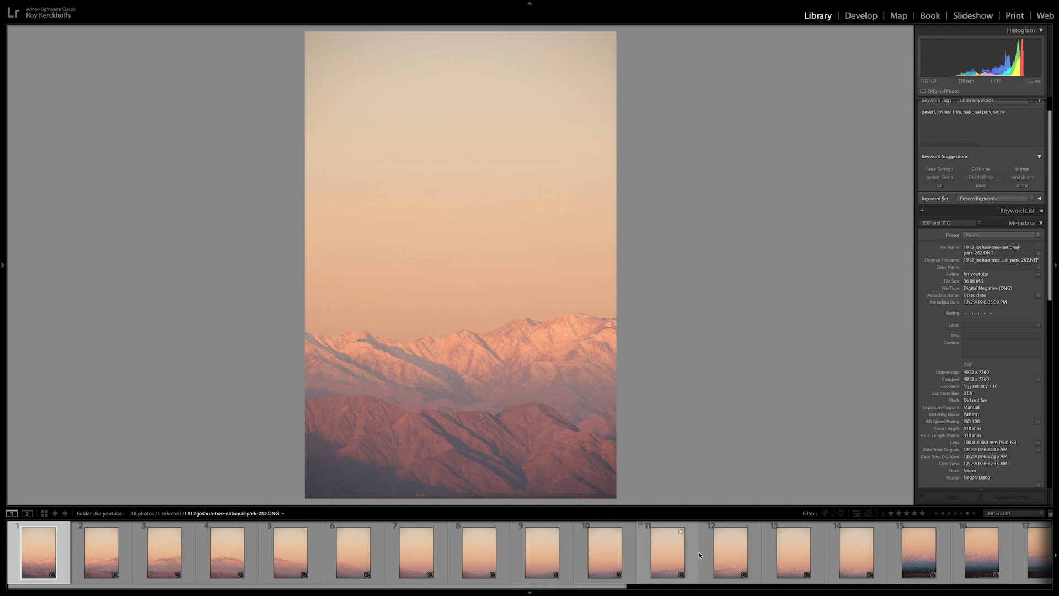
- Review the panorama's source photos in the filmstrip, viewing photos 15 and 28 and returning to photo 1
drag(617, 586, 586, 591)
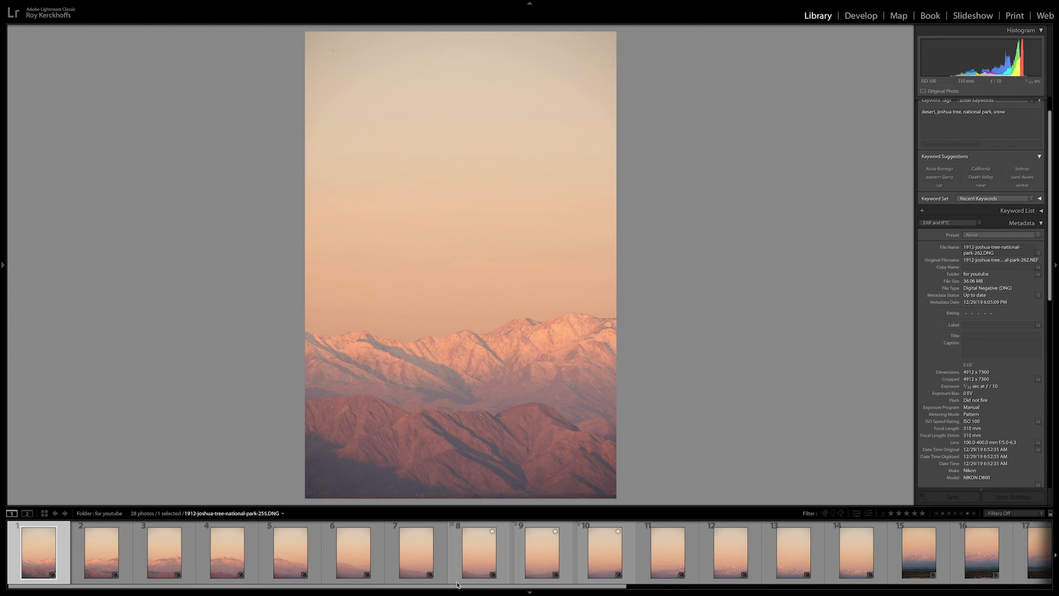
drag(453, 585, 877, 586)
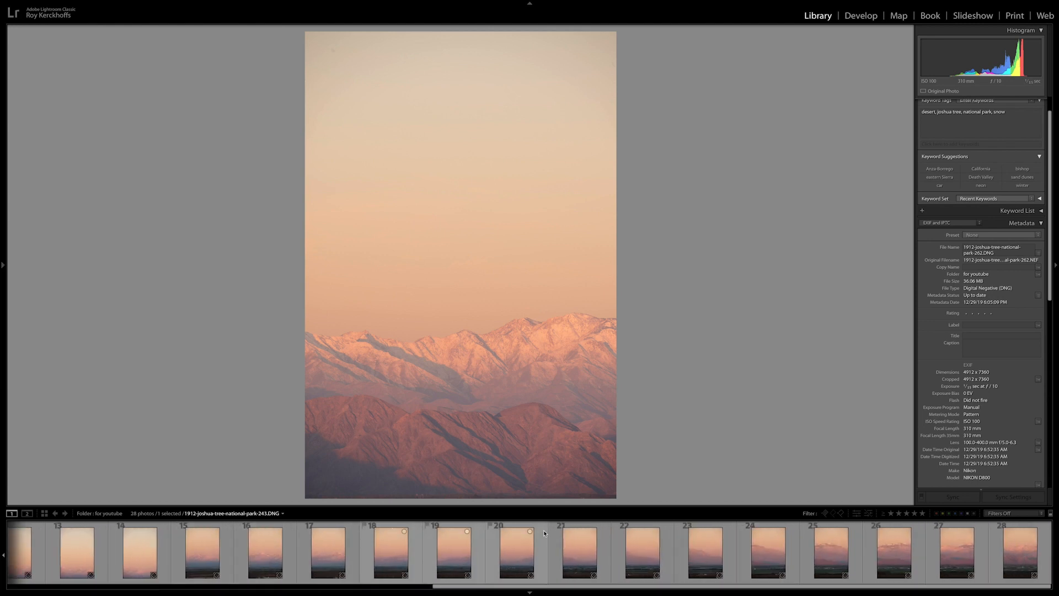
click(517, 549)
click(207, 549)
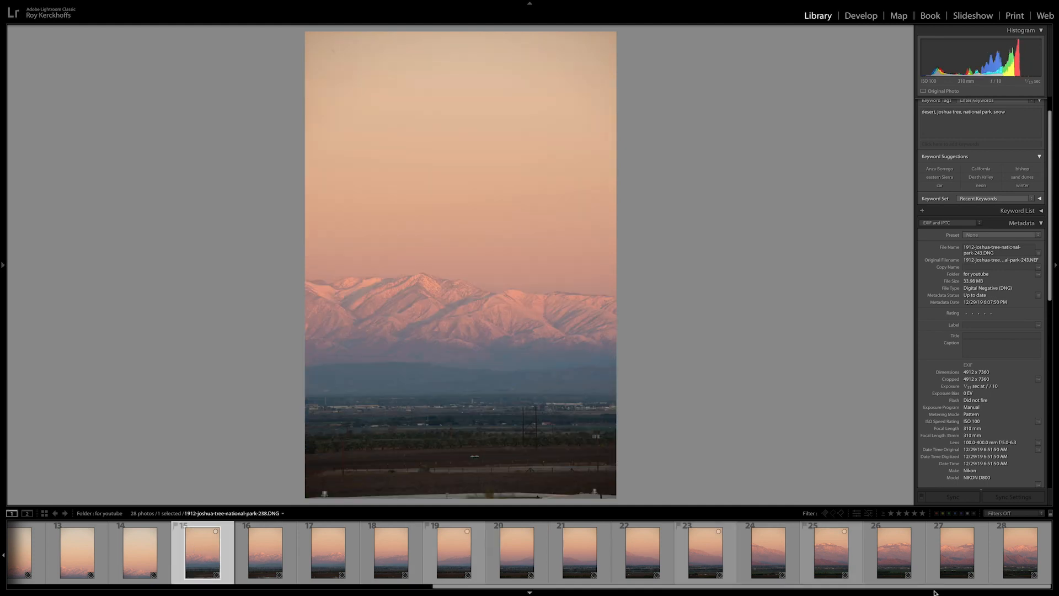
click(1024, 556)
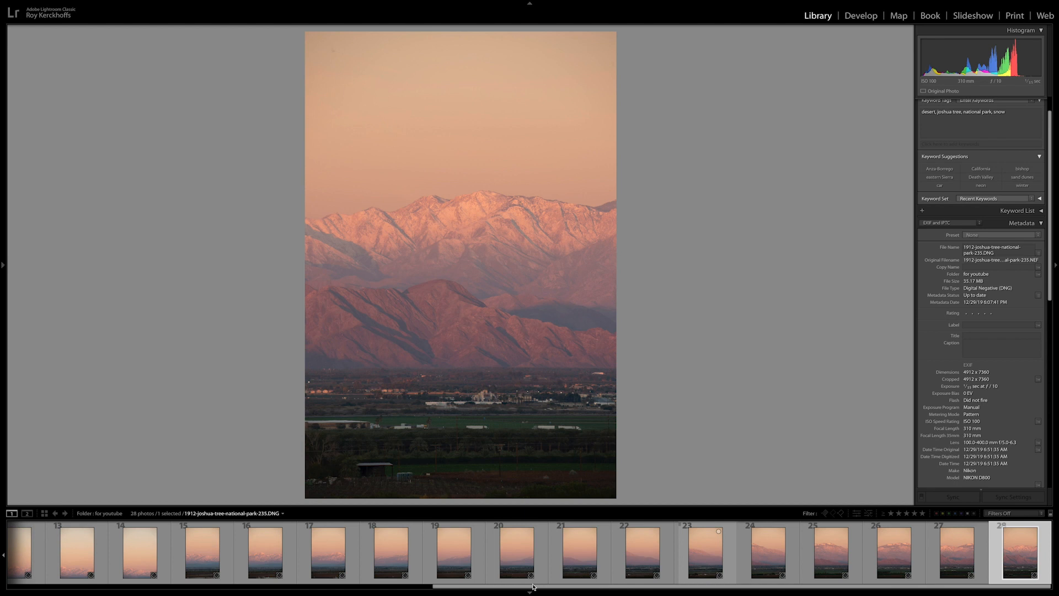
drag(533, 587, 369, 587)
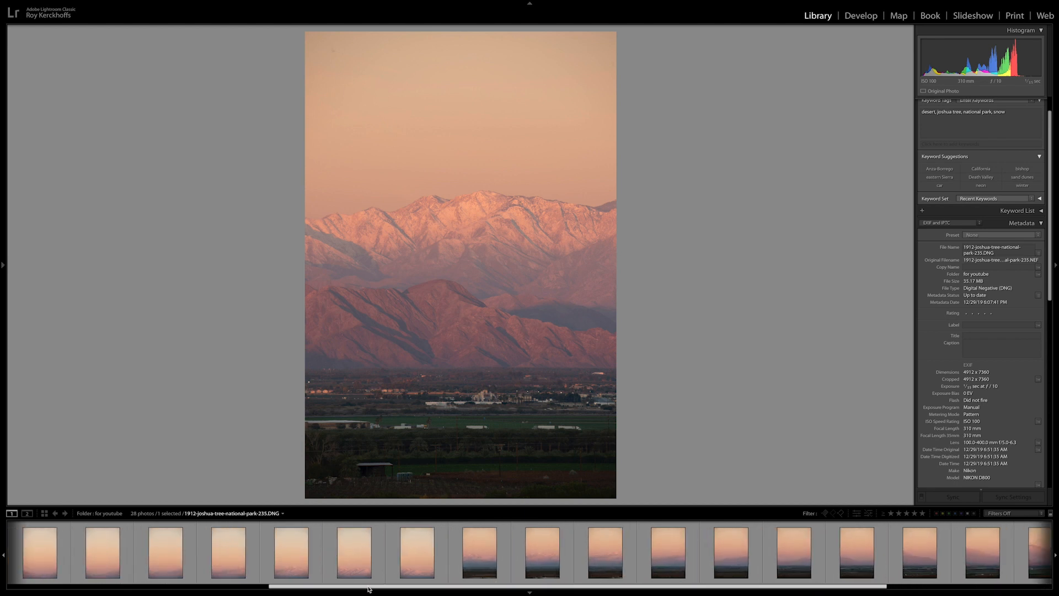
click(417, 551)
scroll(414, 557, up, 5)
click(8, 559)
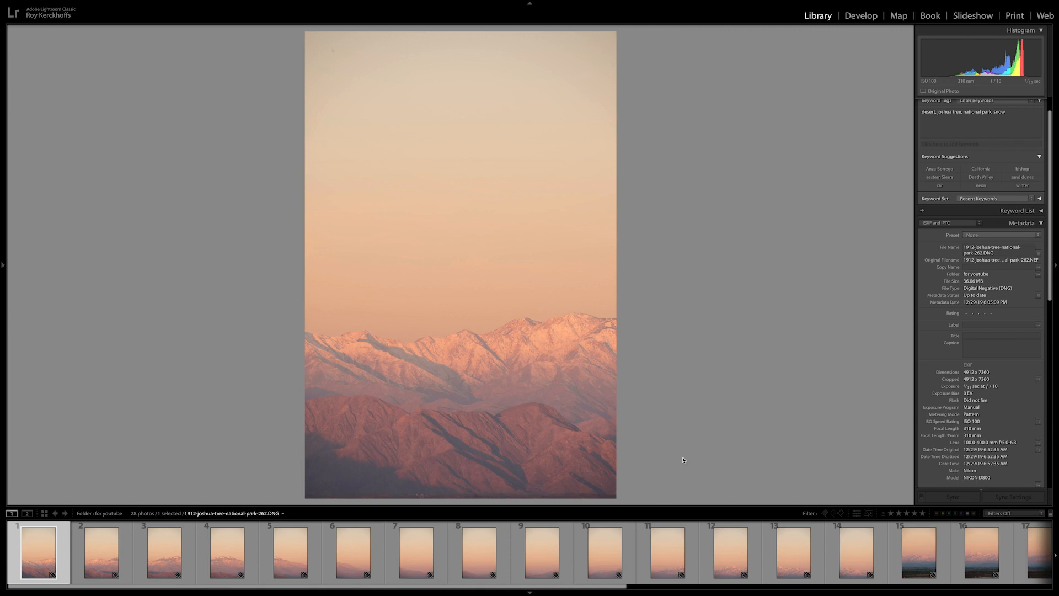
- Compare photos 1 and 2 to check how far neighbouring shots in the same row overlap
click(103, 561)
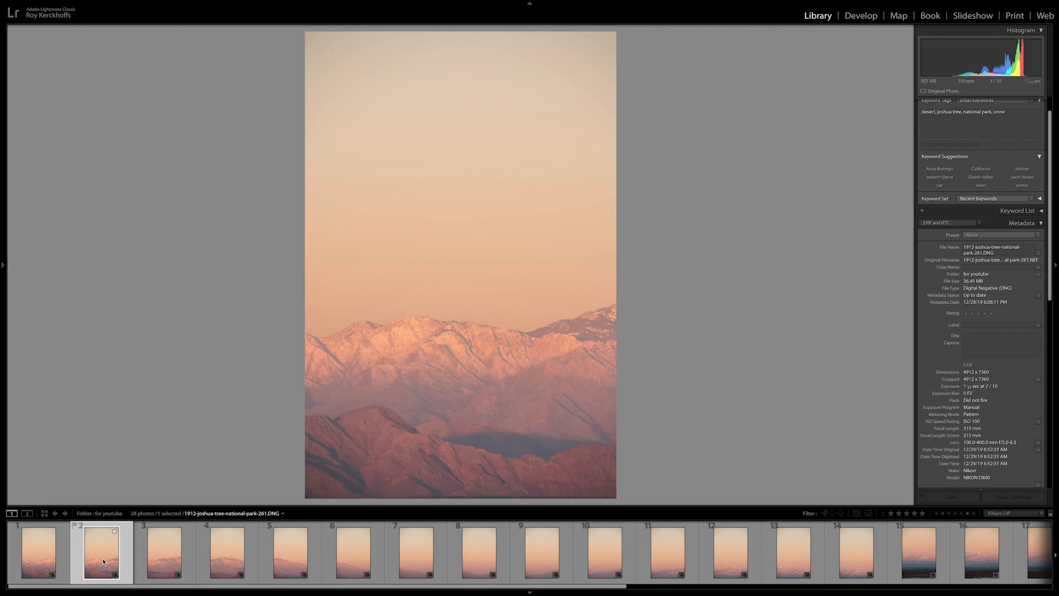
click(39, 554)
click(100, 549)
click(39, 551)
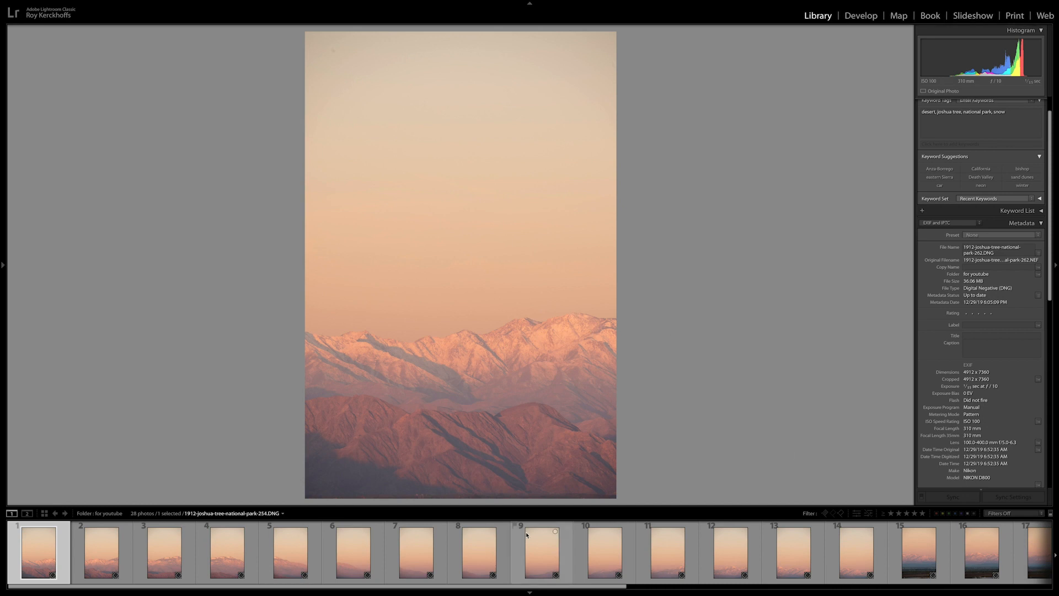
- Compare photos 14 and 15 to check the overlap between the upper and lower rows of shots
scroll(656, 555, down, 5)
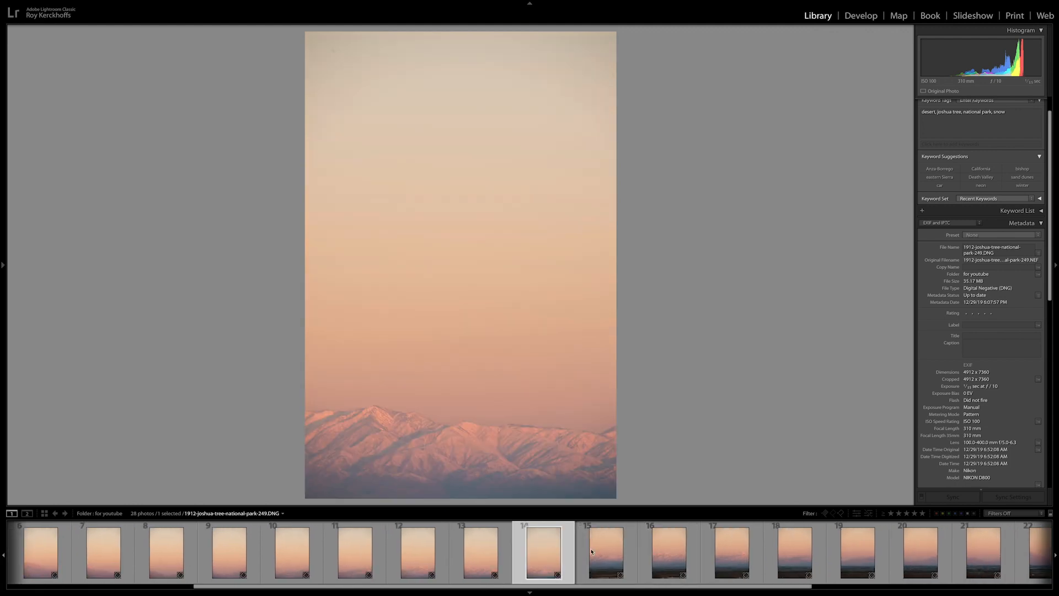
click(603, 554)
click(556, 558)
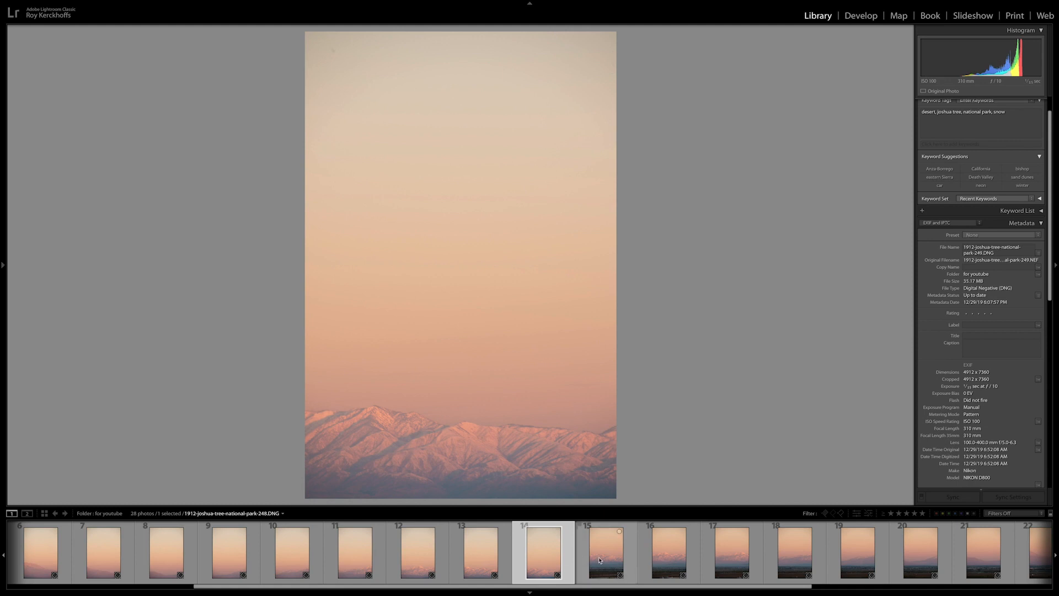
click(600, 556)
click(546, 558)
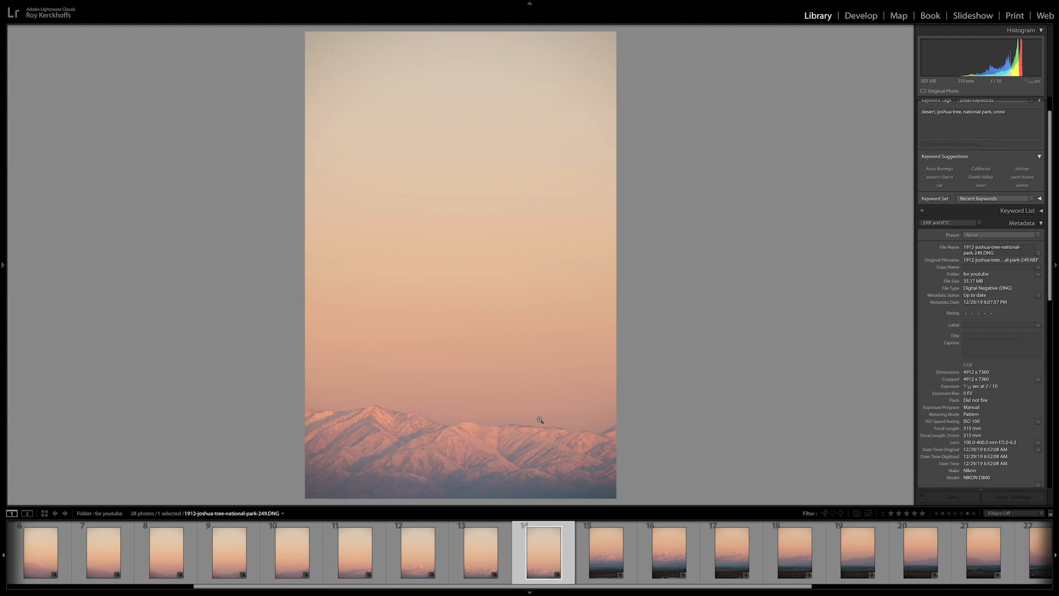
- Select all 28 photos and merge them into a panorama in Photoshop using the Cylindrical layout
scroll(607, 551, up, 5)
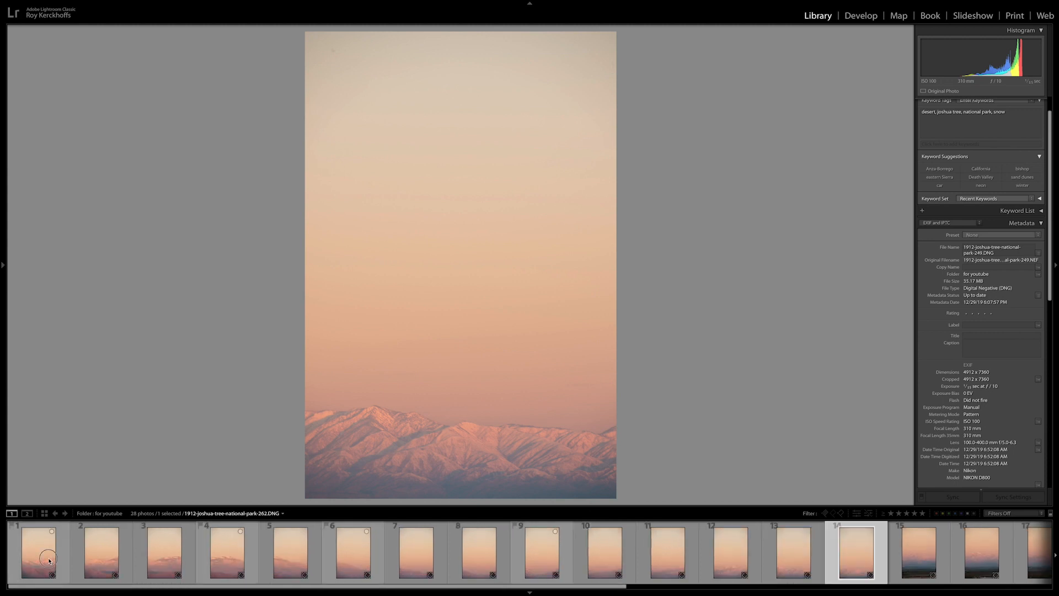
click(41, 567)
scroll(546, 568, down, 8)
scroll(545, 568, down, 3)
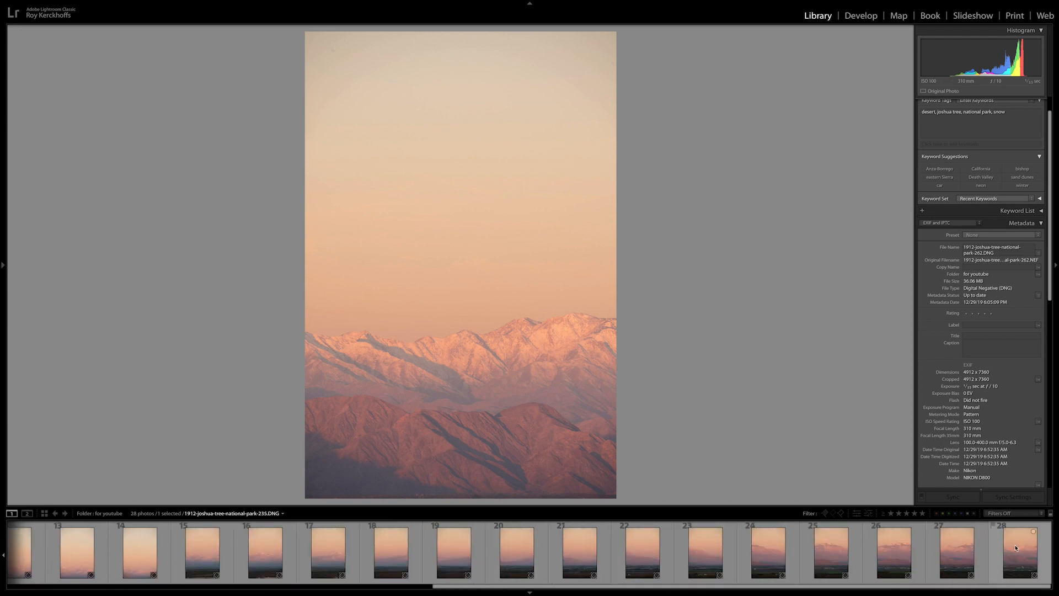
key(super+a)
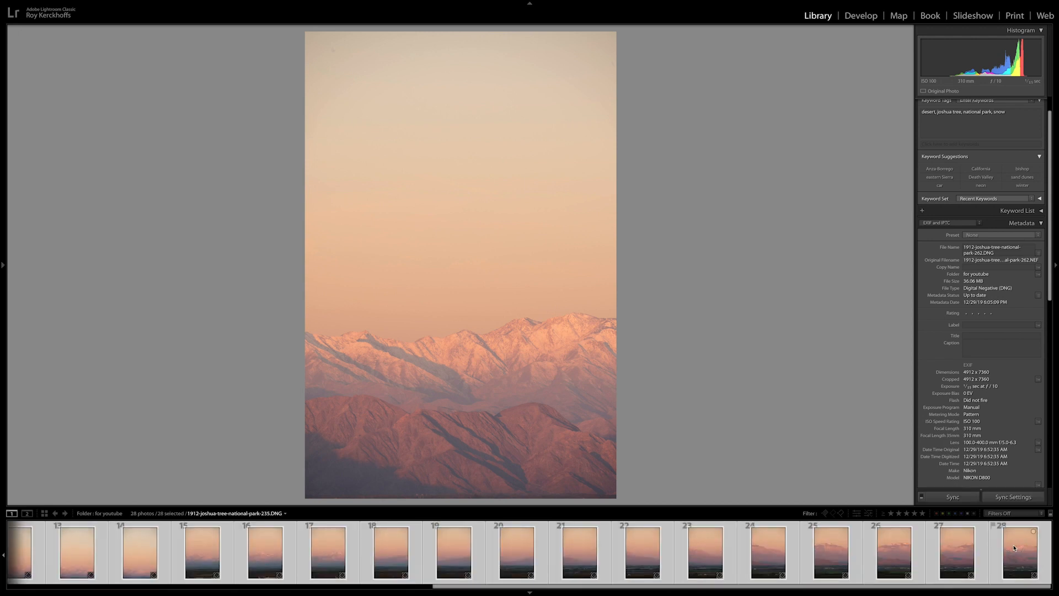
right_click(586, 553)
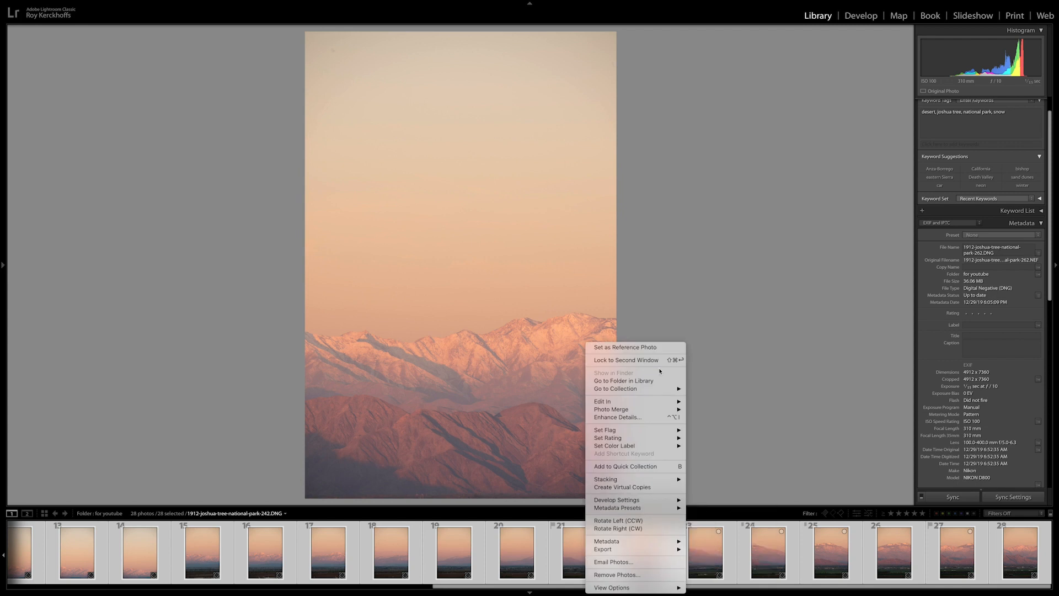
mouse_move(639, 403)
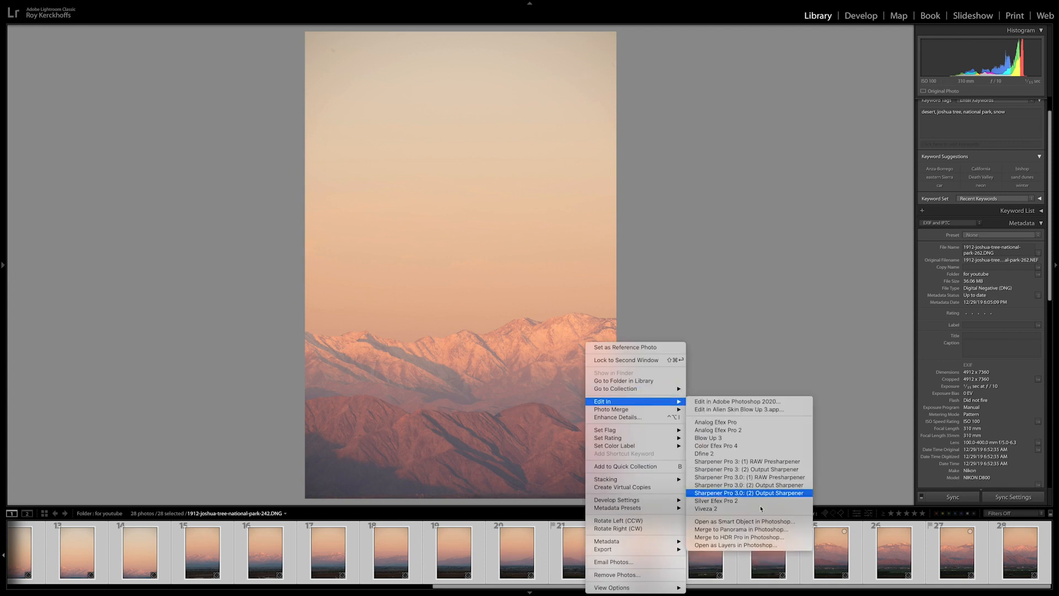
click(734, 530)
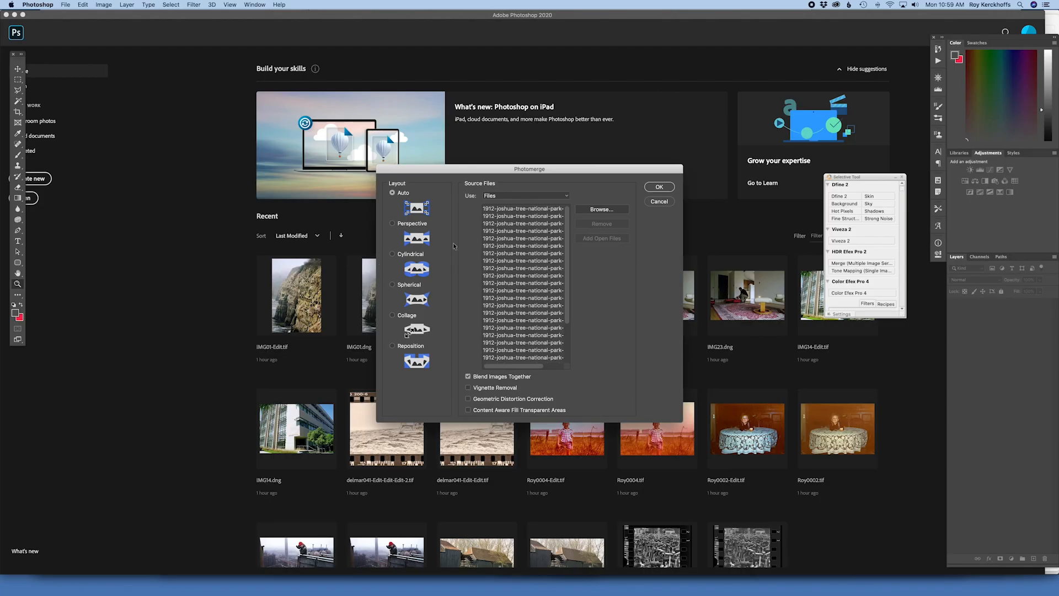
click(392, 254)
click(660, 188)
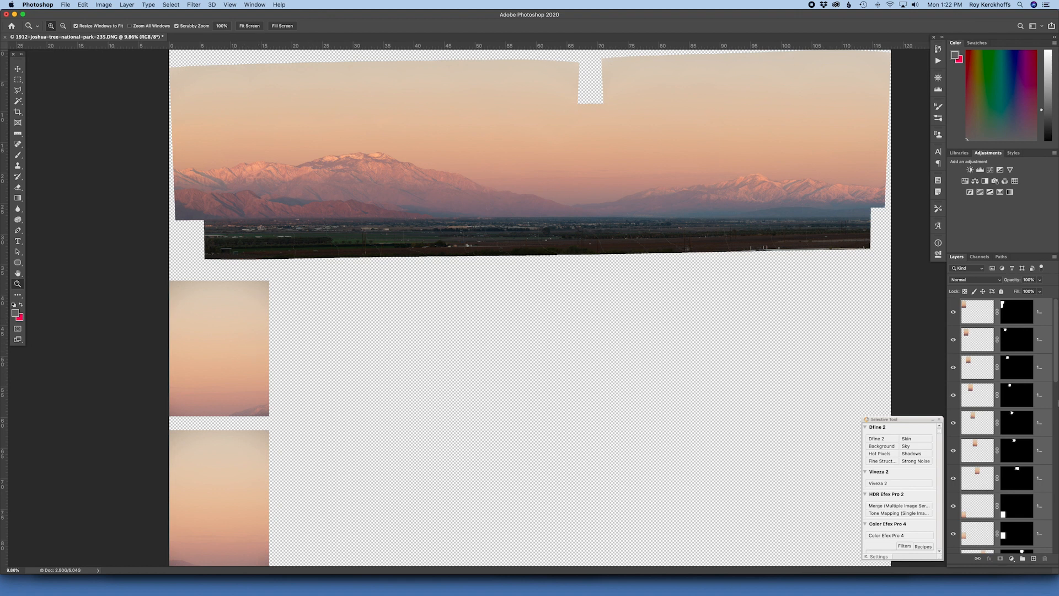
- Delete the two layers holding the stray sky photos below the stitched panorama
click(978, 506)
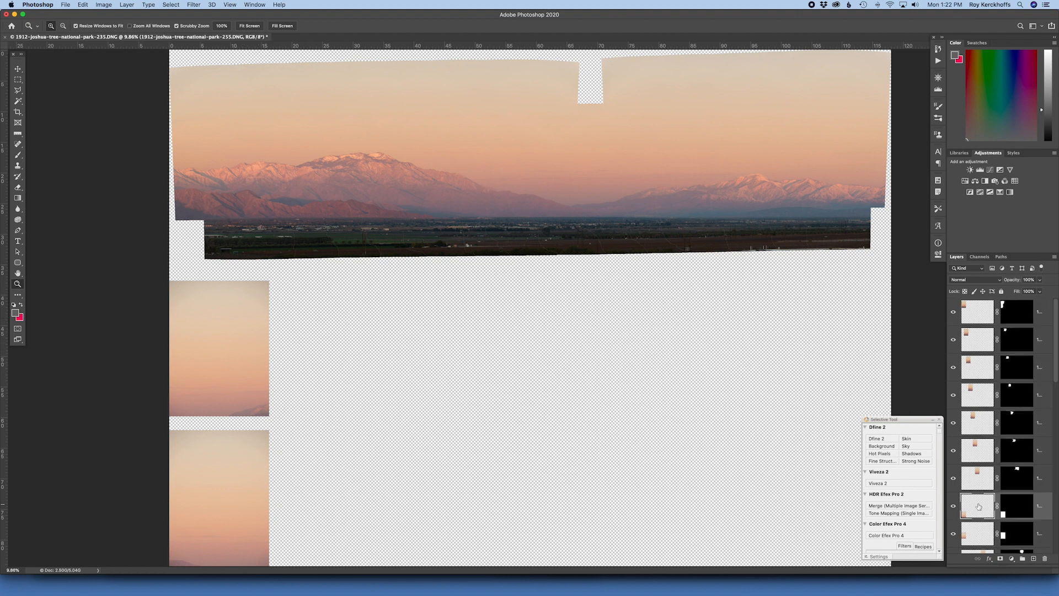
shift+click(979, 532)
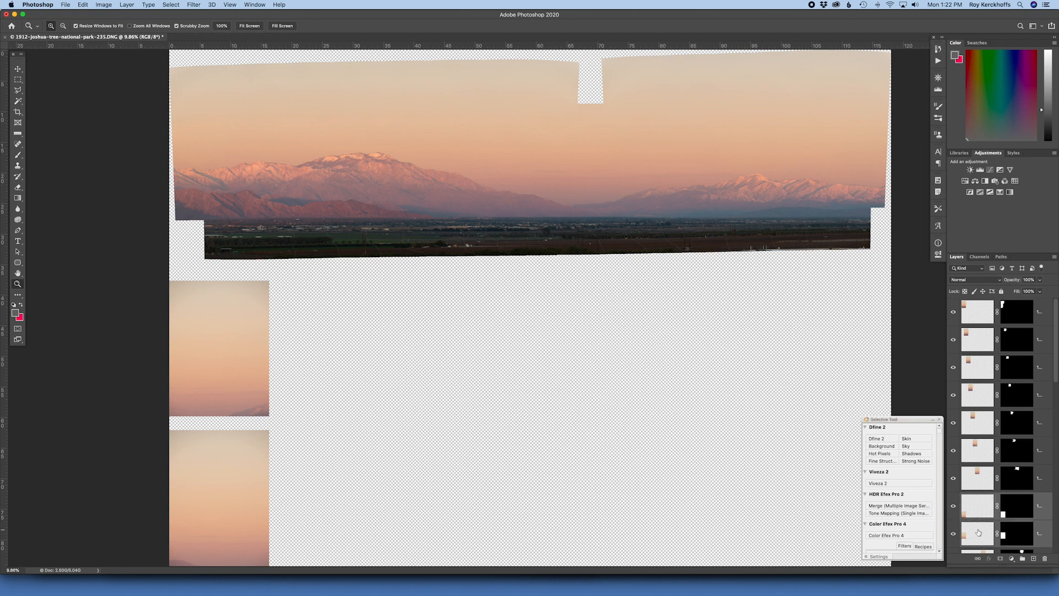
key(BackSpace)
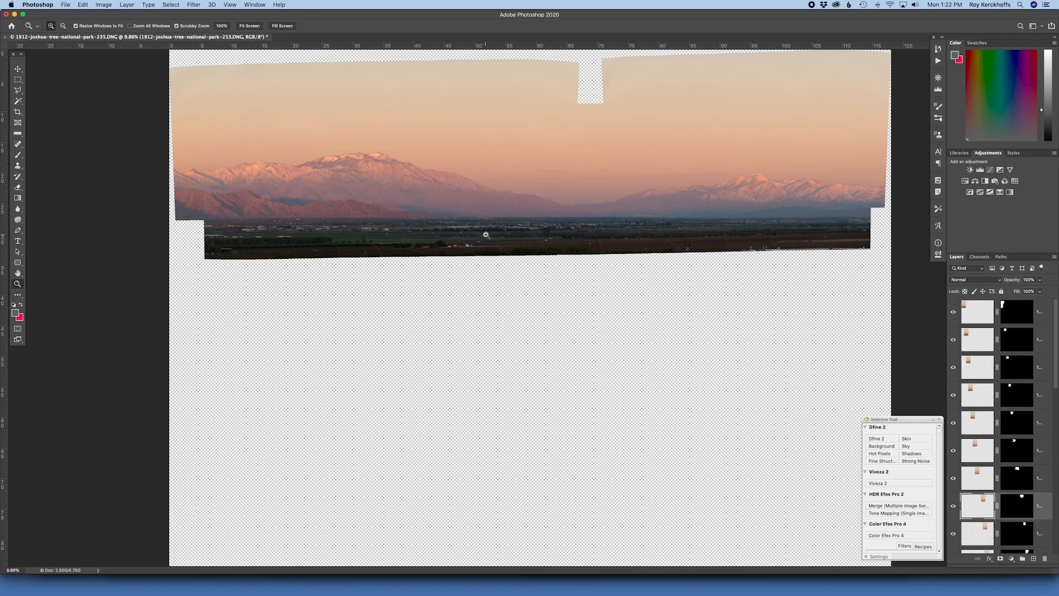
- Crop the panorama at a 2:1 ratio around the large snowy mountain and valley, keeping the sky up to the notch
key(c)
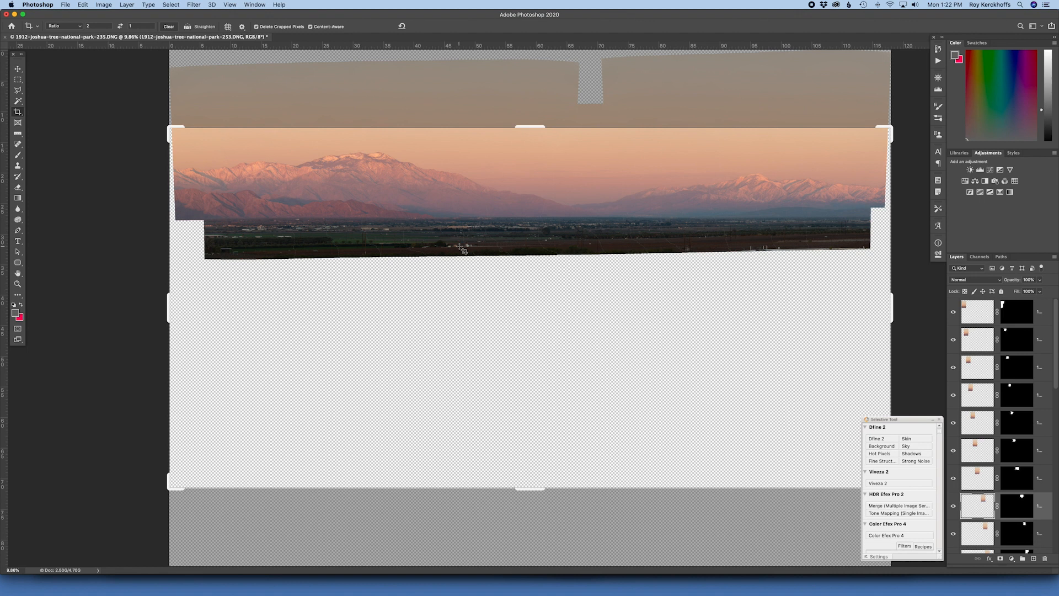
drag(548, 303, 545, 360)
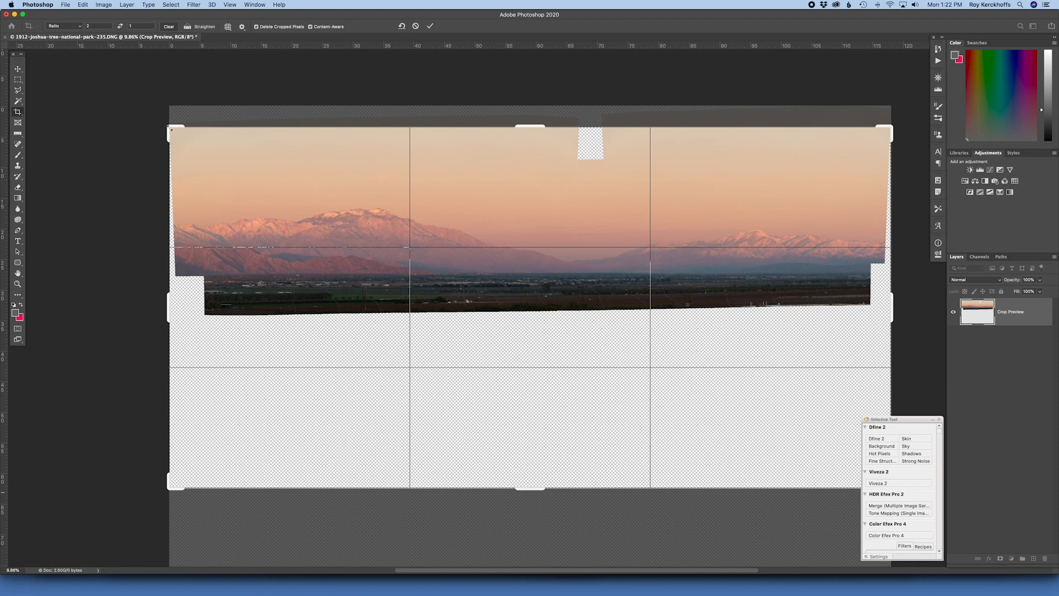
drag(170, 484, 224, 435)
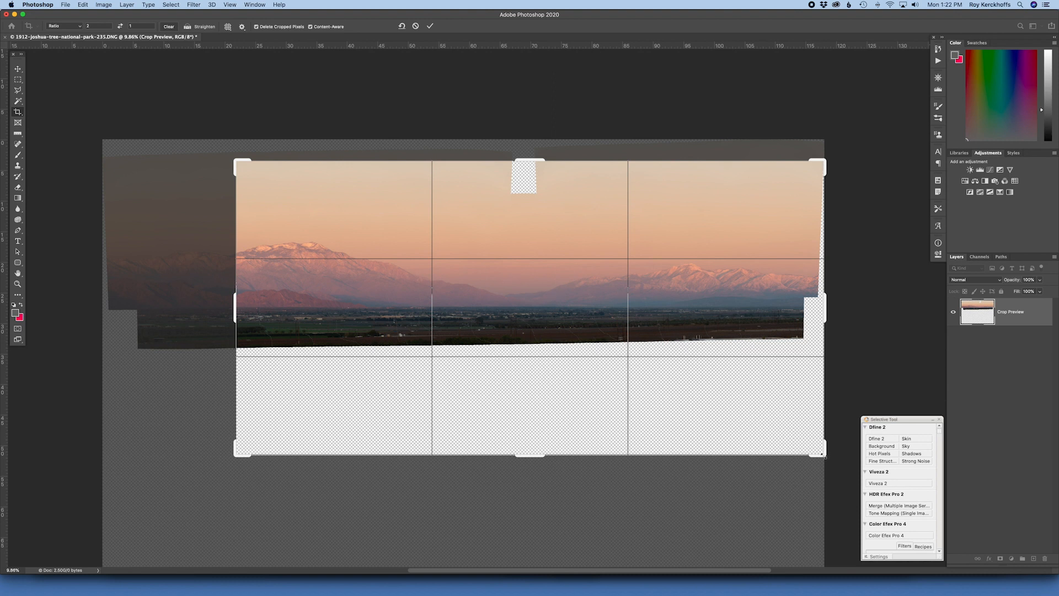
drag(823, 455, 717, 401)
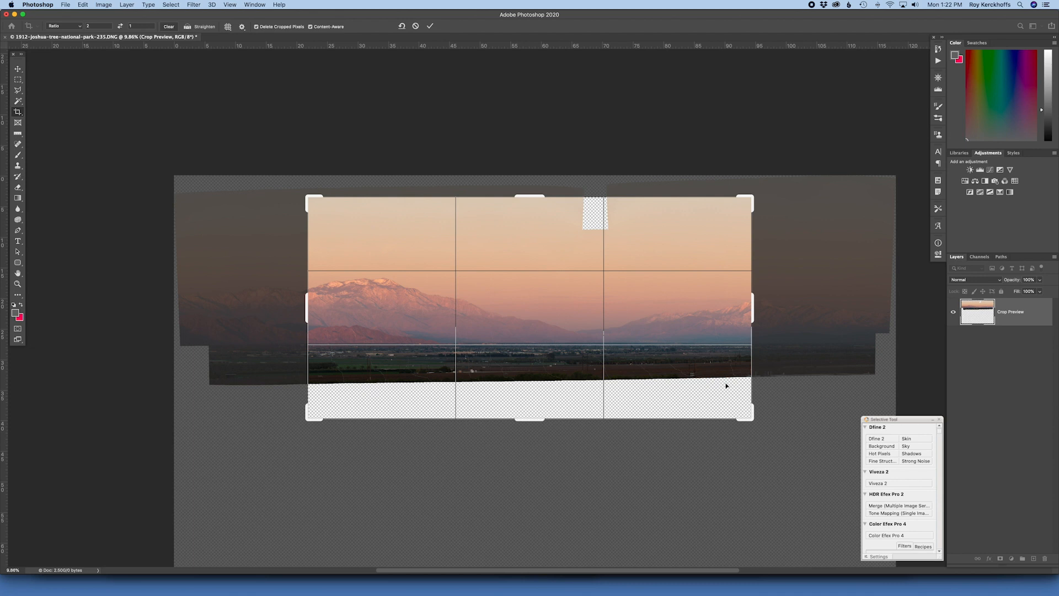
drag(751, 419, 724, 392)
drag(645, 331, 644, 342)
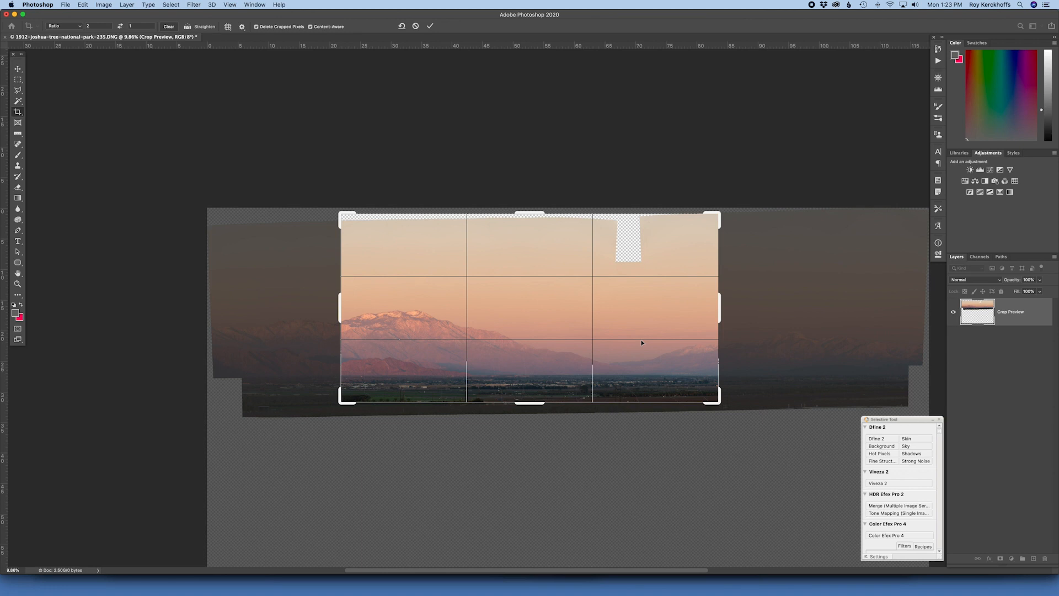
drag(718, 214, 718, 217)
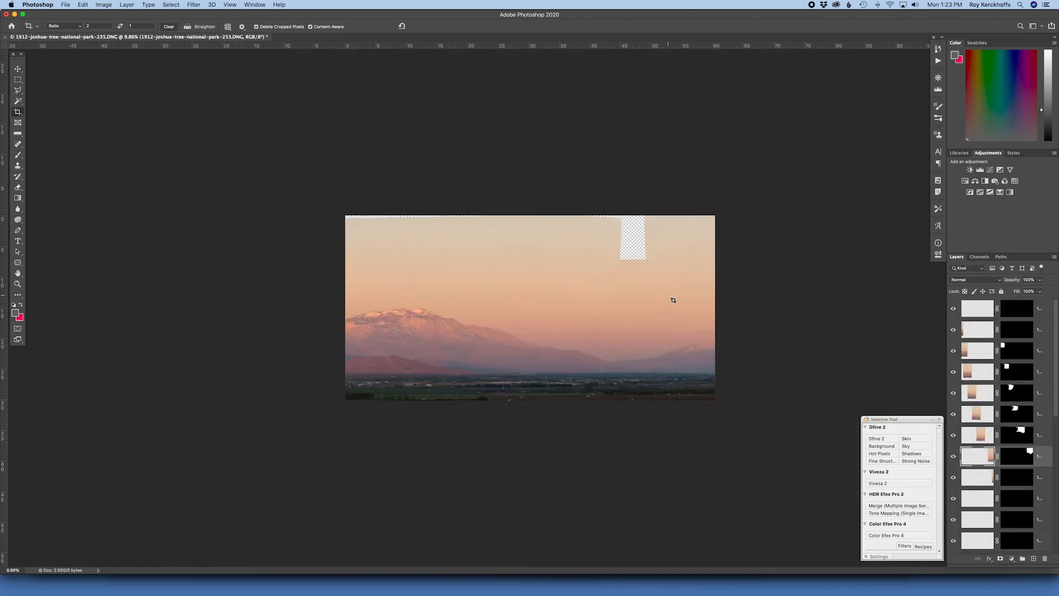
- Select the blank strip along the sky's upper edge and the empty notch with the Polygonal Lasso, slightly overlapping the sky
key(z)
drag(676, 286, 692, 285)
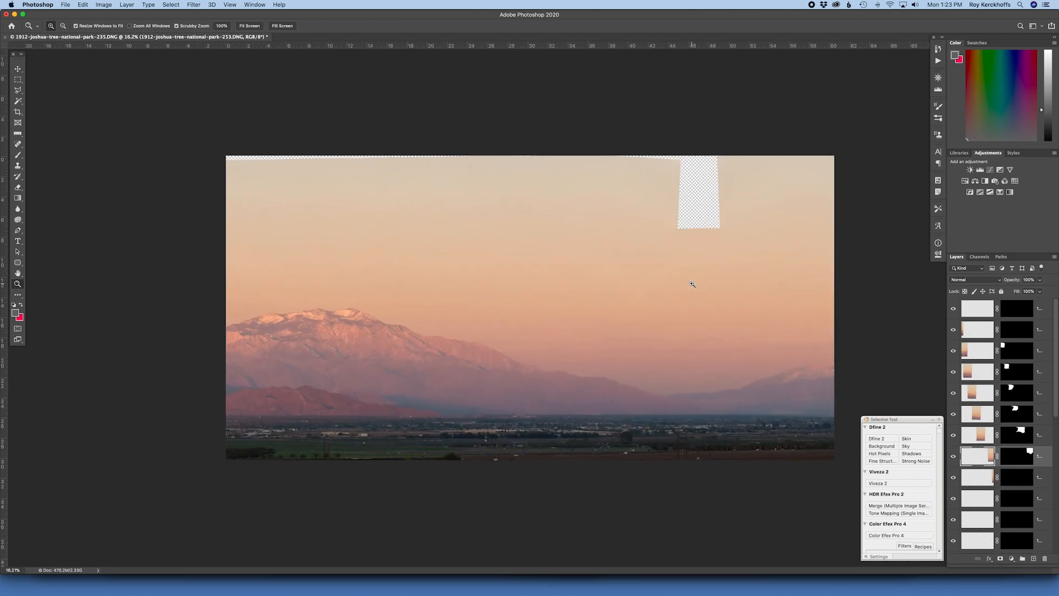
key(l)
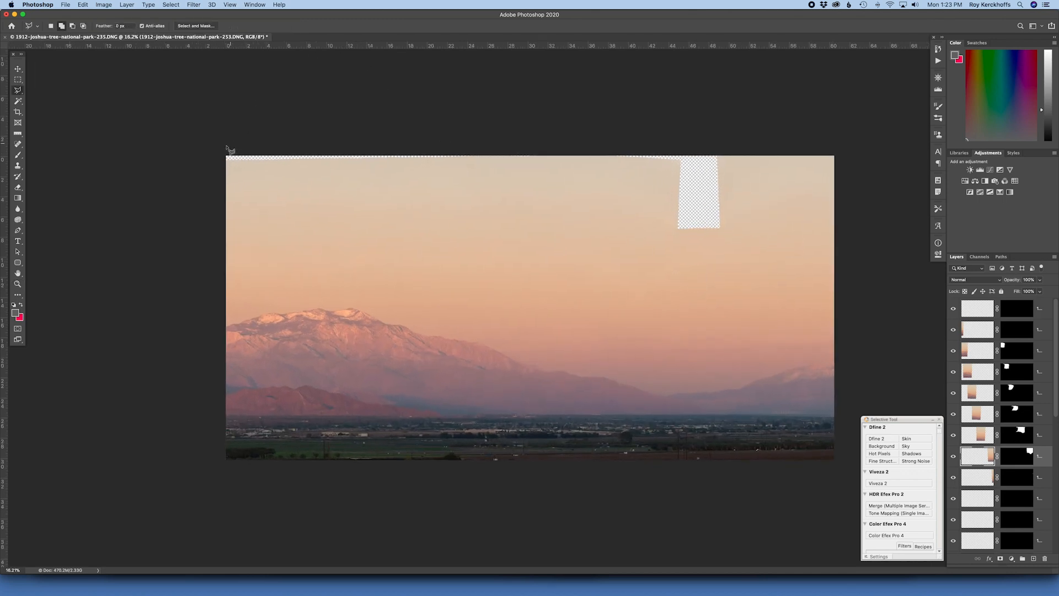
click(222, 150)
click(221, 162)
click(630, 159)
click(670, 169)
click(666, 243)
click(738, 238)
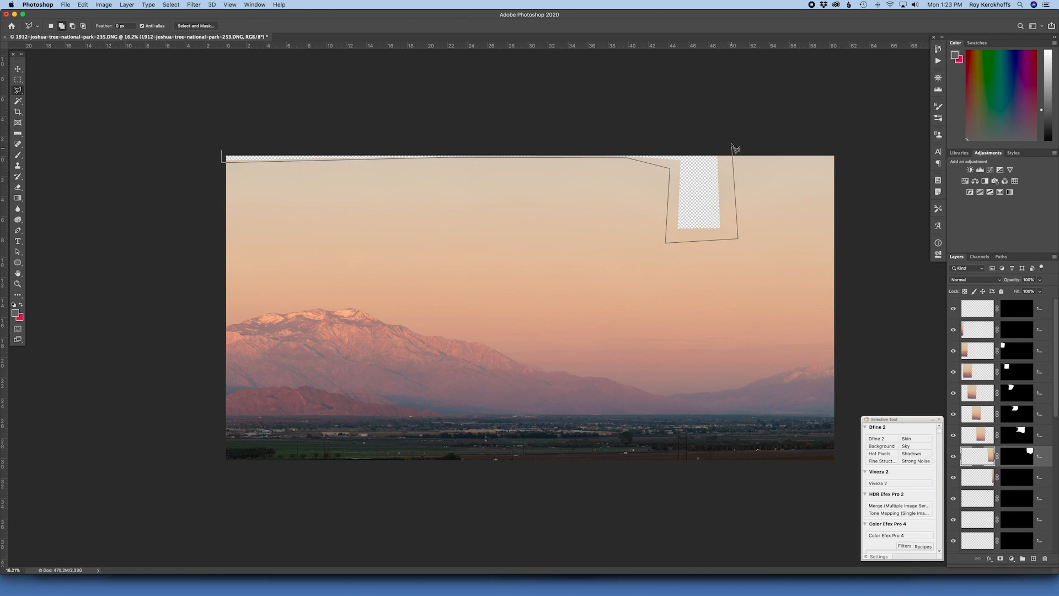
double_click(732, 143)
- Try to fill the selected blank sky area with Content-Aware contents on the current layer
key(shift+BackSpace)
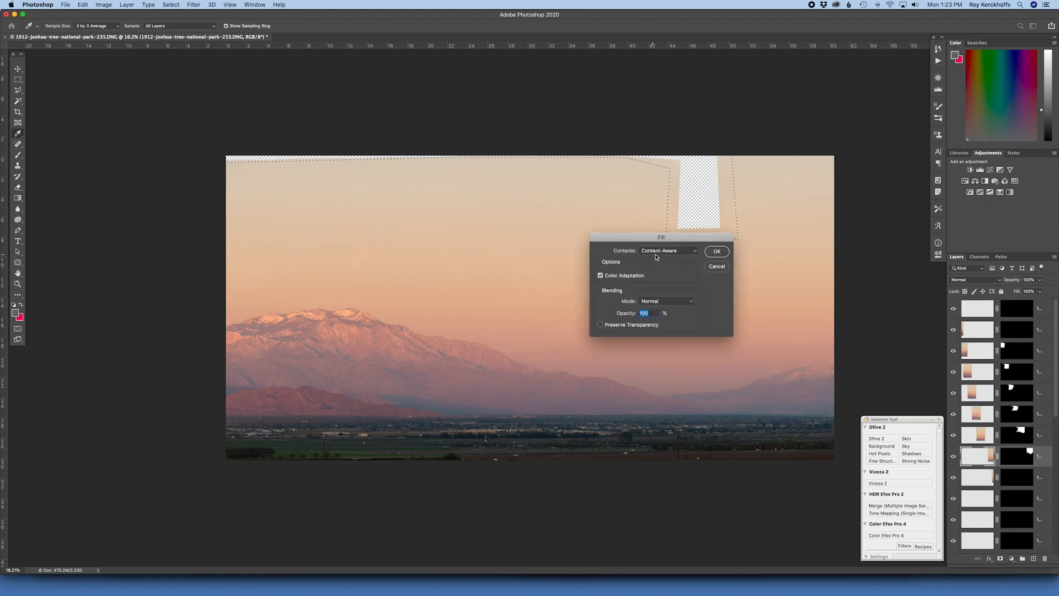
click(680, 255)
click(688, 254)
key(Return)
key(l)
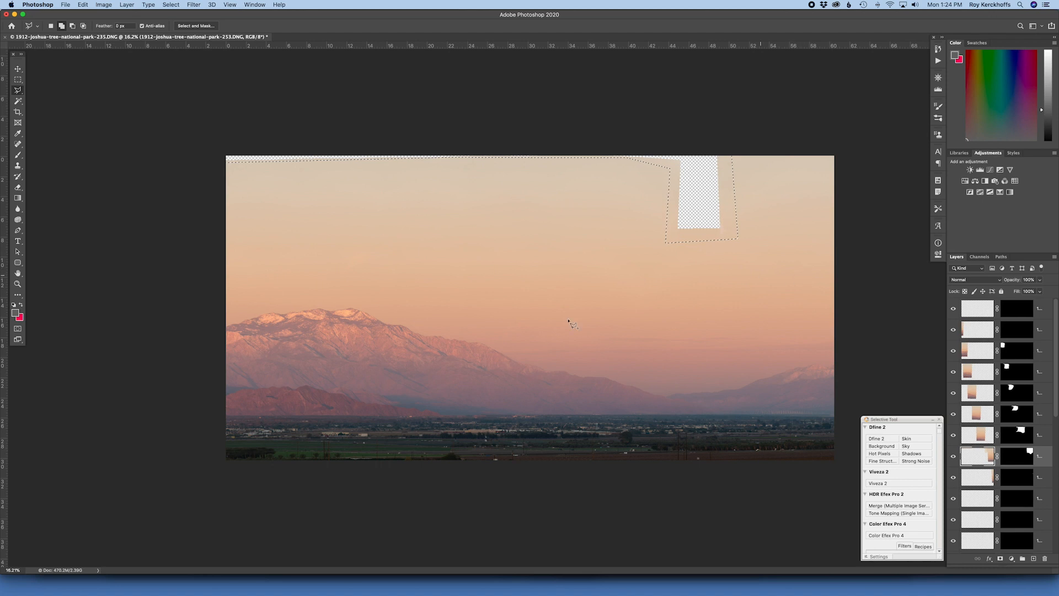
- Flatten the panorama, fill the selected blank sky area with Content-Aware contents, and save the file with the selection cleared
click(127, 4)
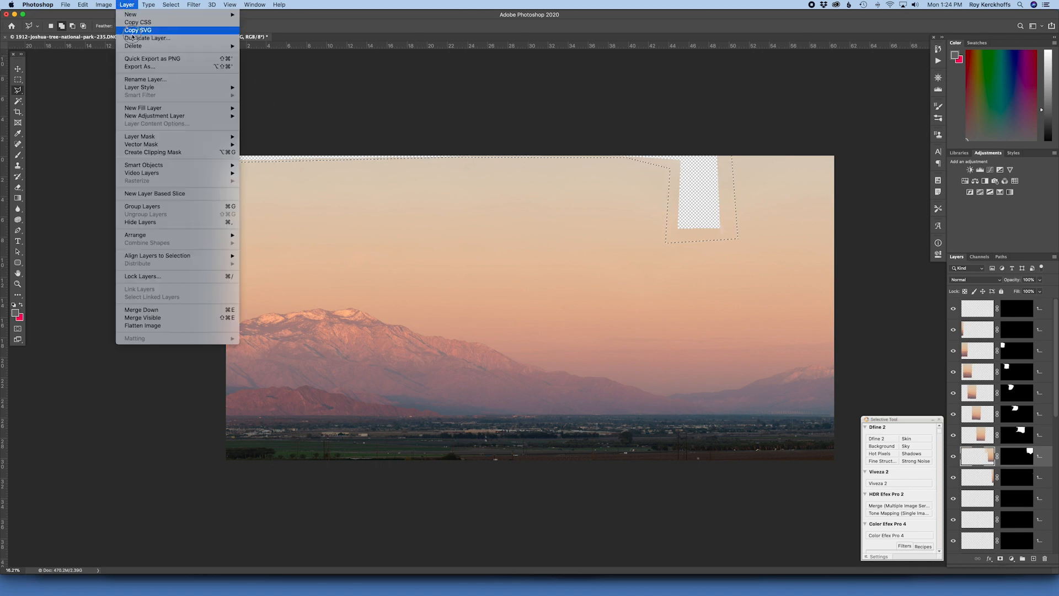
click(171, 330)
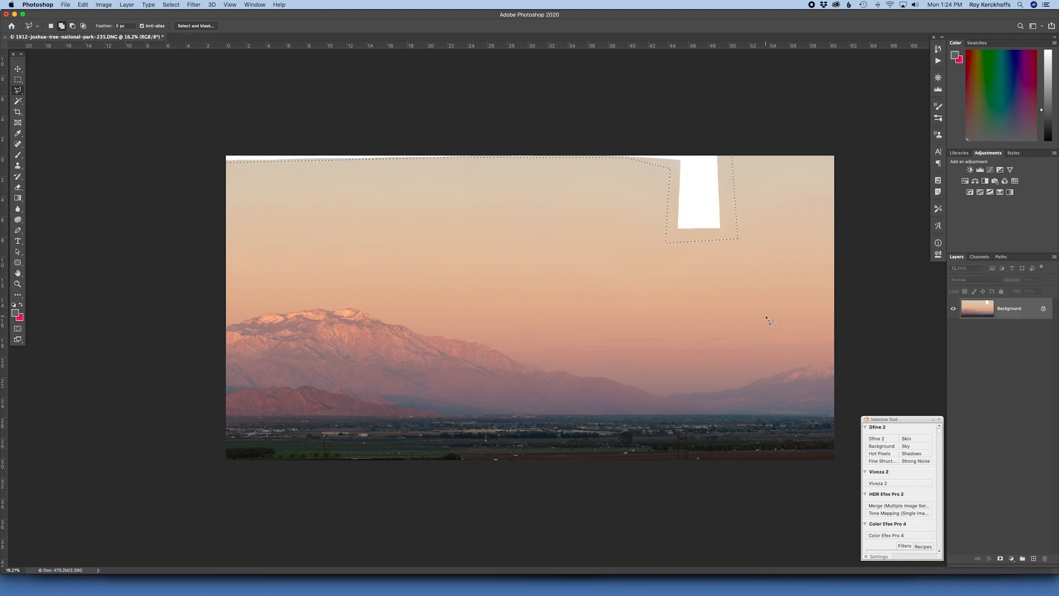
key(shift+BackSpace)
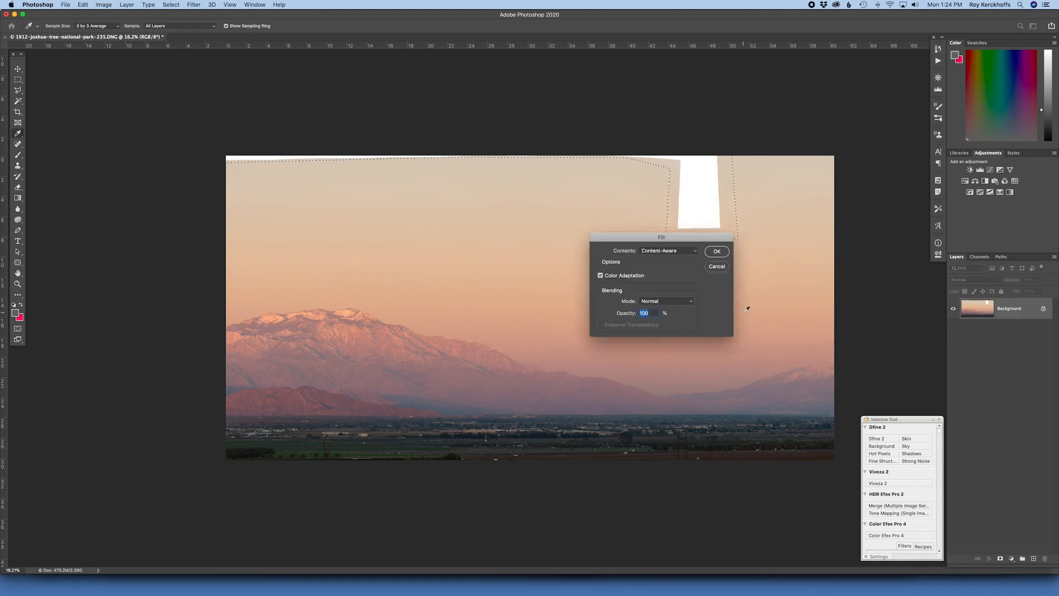
click(719, 251)
key(super+d)
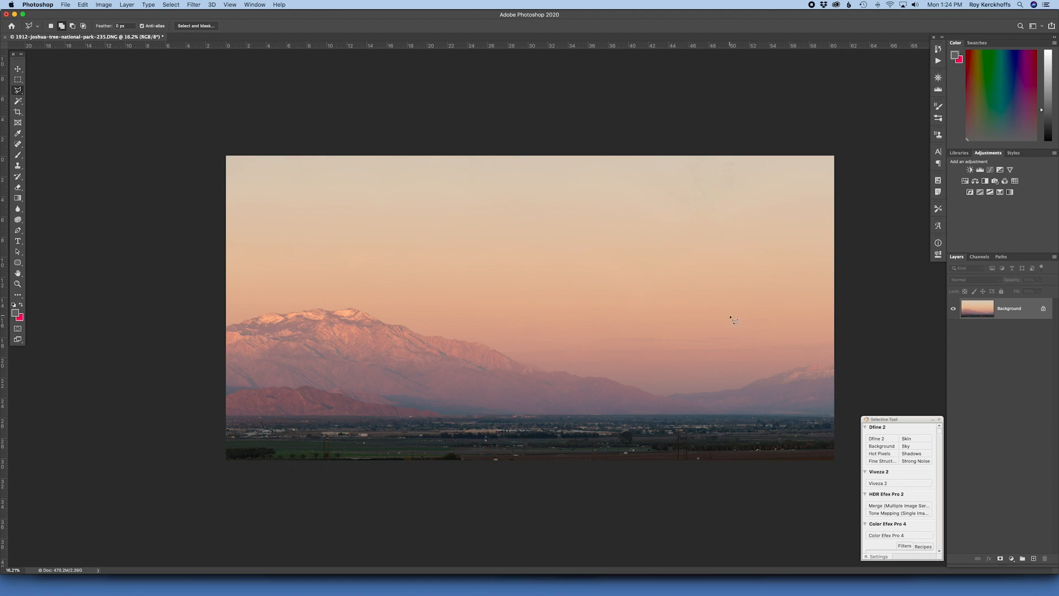
key(super+s)
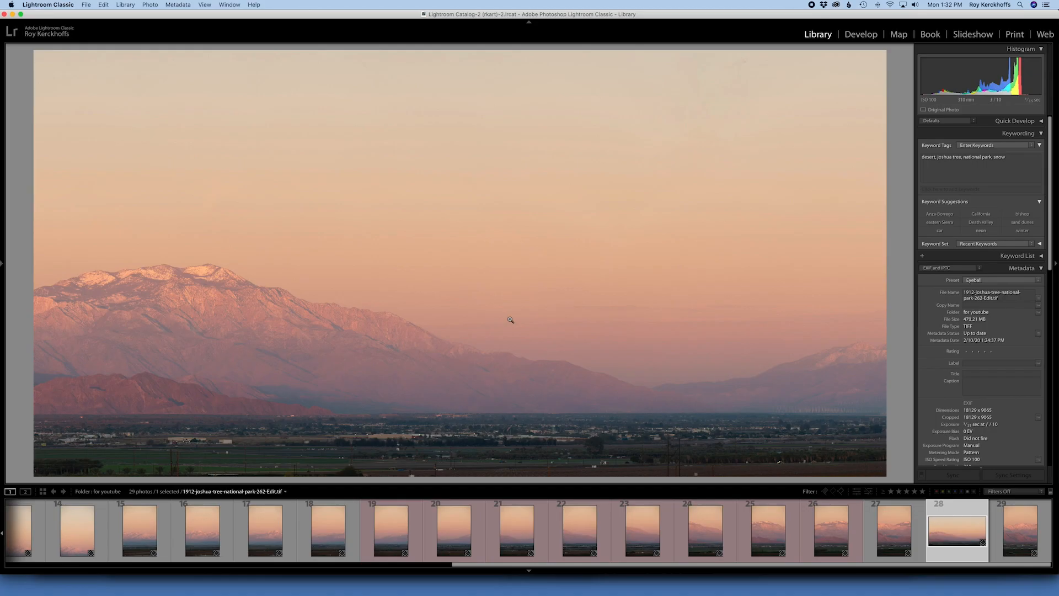
- In Lightroom Classic, send the saved panorama to Color Efex Pro 4 as a TIFF copy with Lightroom adjustments
right_click(487, 344)
mouse_move(545, 392)
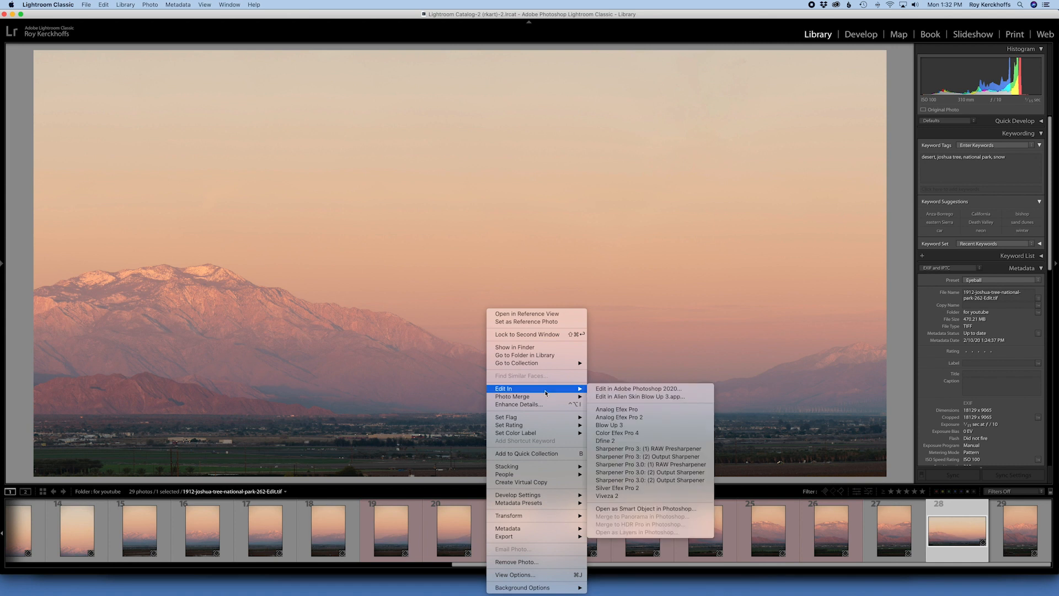
click(658, 434)
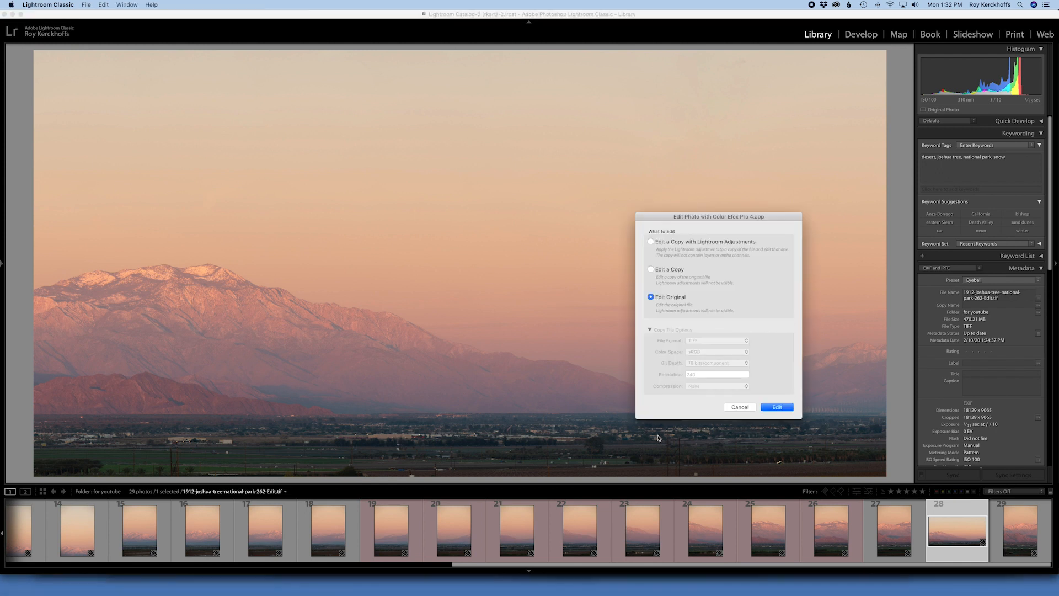
click(676, 242)
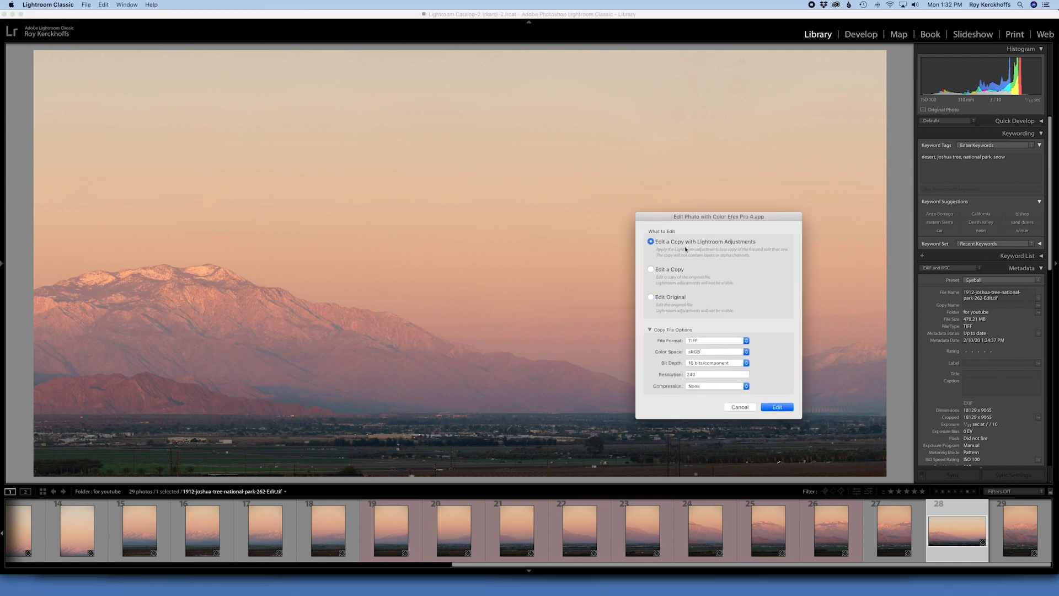
click(778, 407)
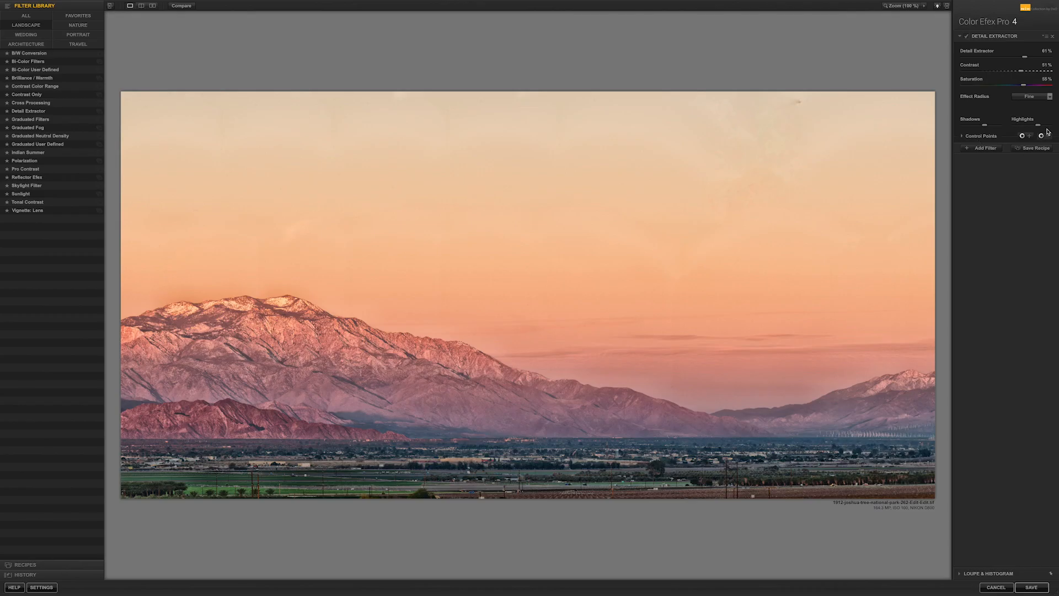
- Protect the upper sky from Detail Extractor with minus control points and set the Detail Extractor amount to 73%
click(1041, 136)
click(781, 114)
drag(781, 114, 824, 122)
drag(796, 120, 229, 133)
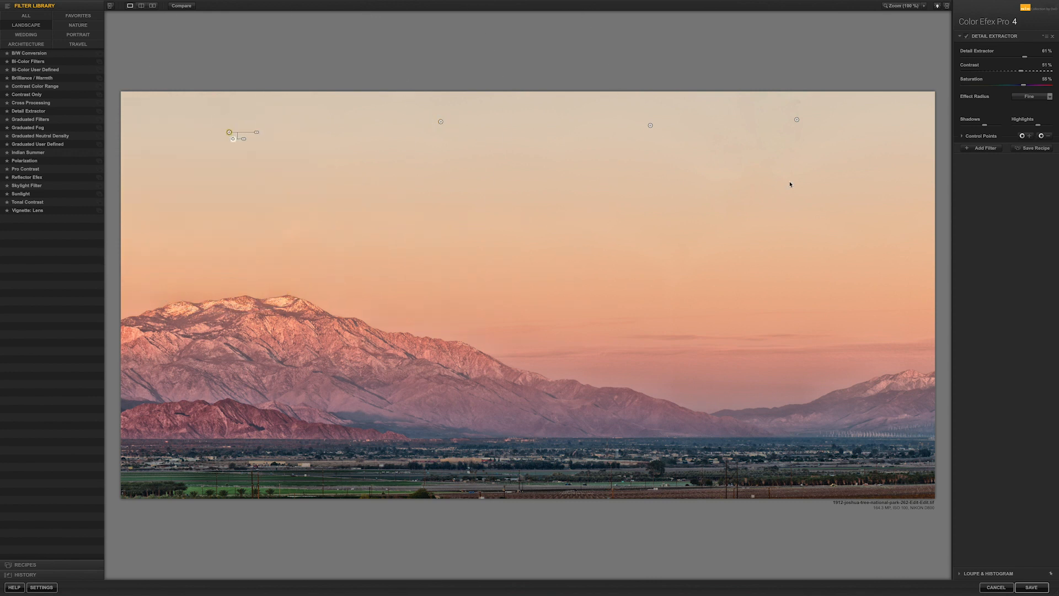
click(815, 137)
click(1014, 241)
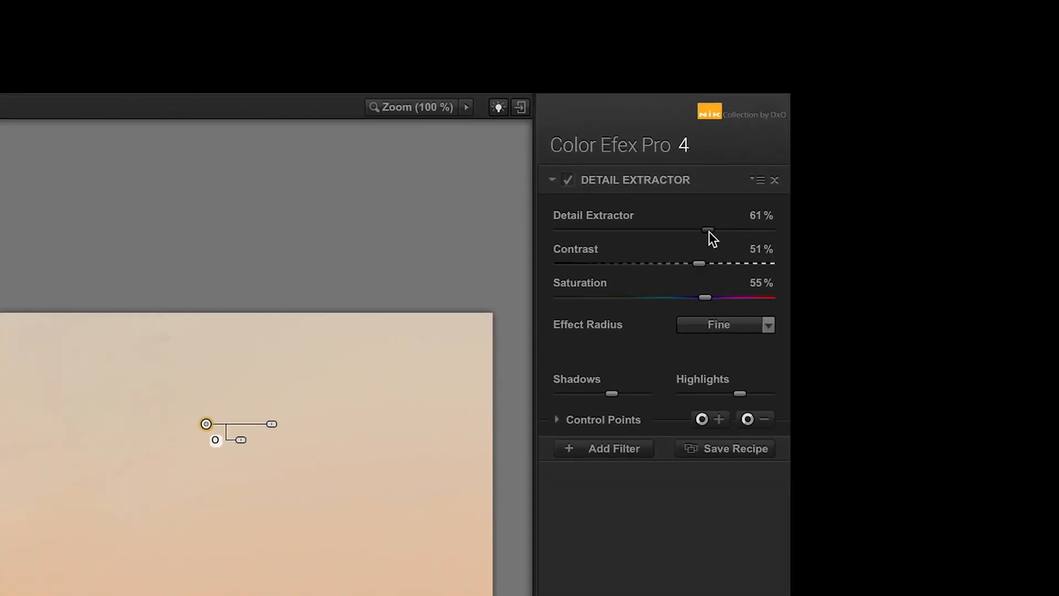
drag(710, 230, 725, 231)
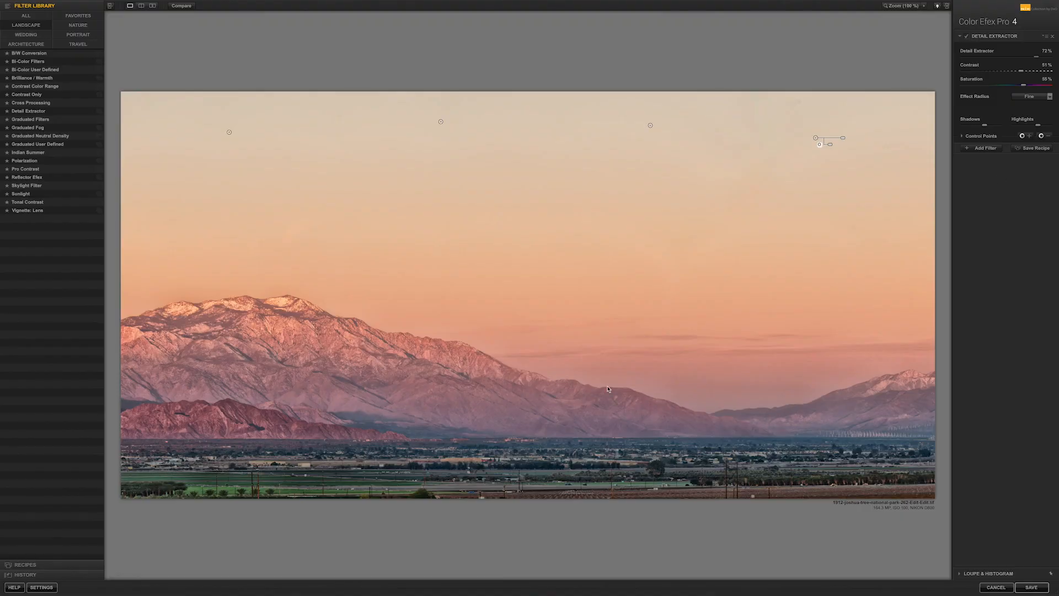
- Add a B/W Conversion filter on top of Detail Extractor and set its Brightness to 50%
click(979, 149)
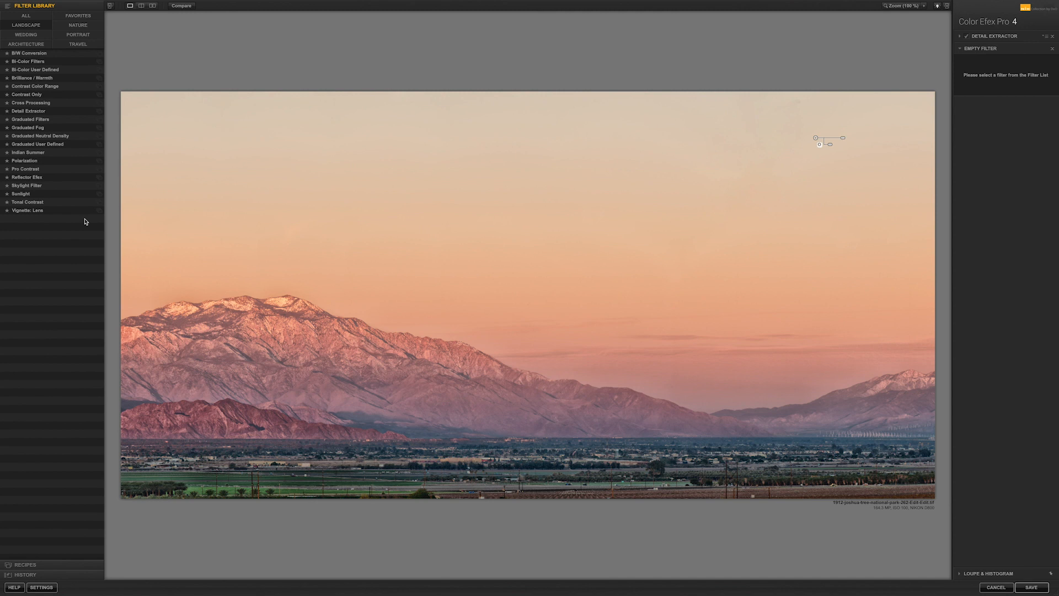
click(33, 53)
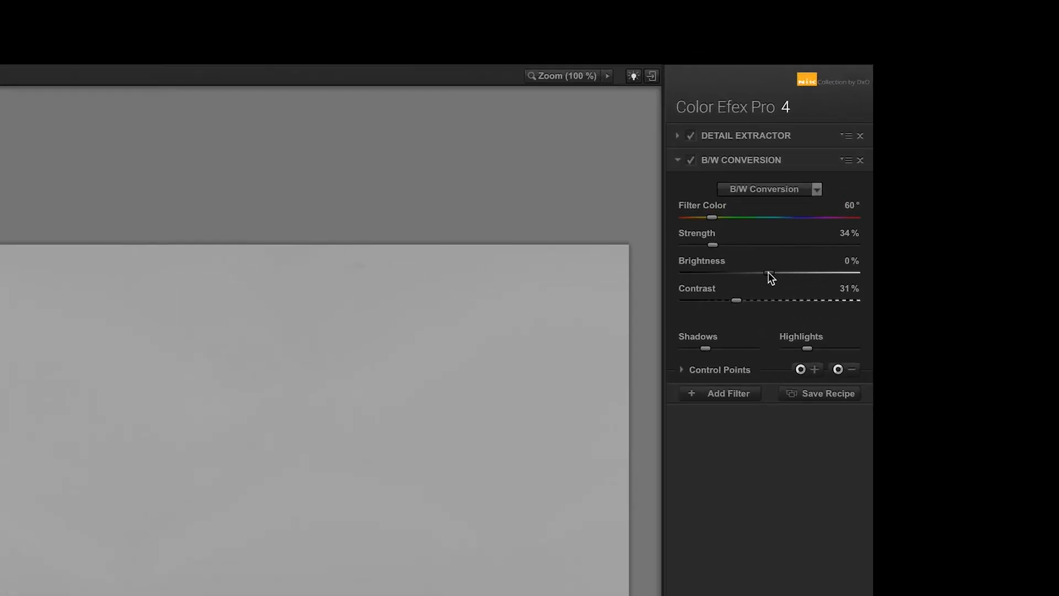
drag(1006, 106, 1017, 105)
drag(690, 345, 709, 347)
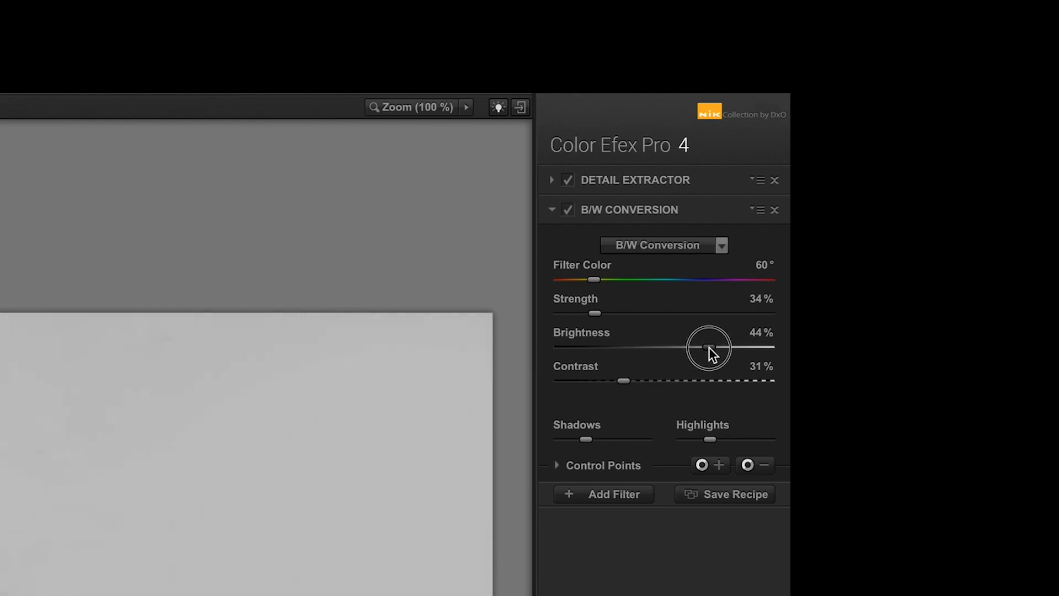
drag(710, 347, 716, 346)
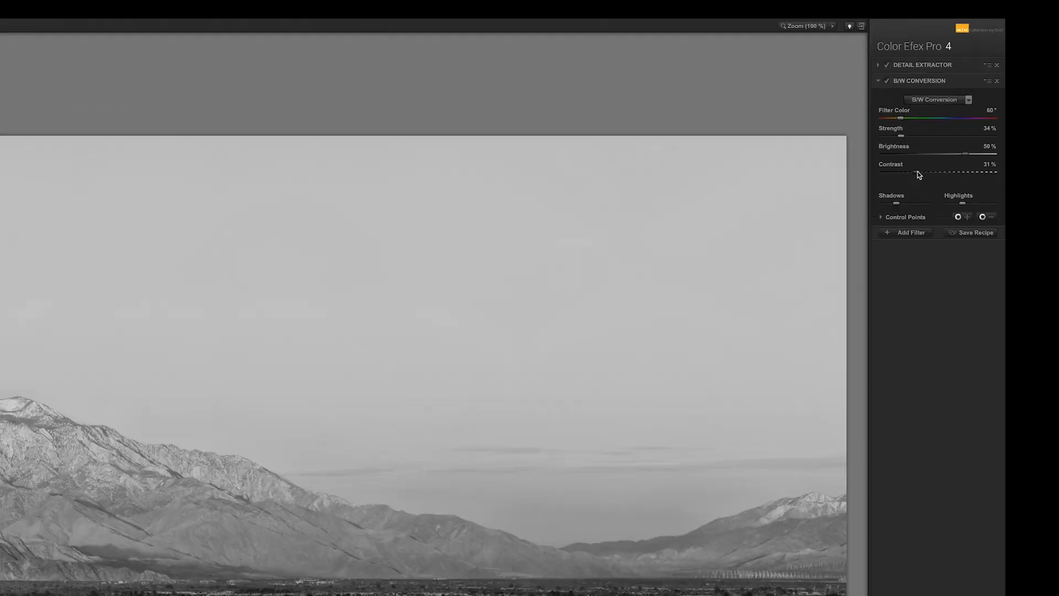
- Raise the B/W Conversion Contrast to about 48%, reduce its Shadows value slightly, and save the edit back to Lightroom
drag(623, 381, 630, 384)
drag(993, 122, 1004, 121)
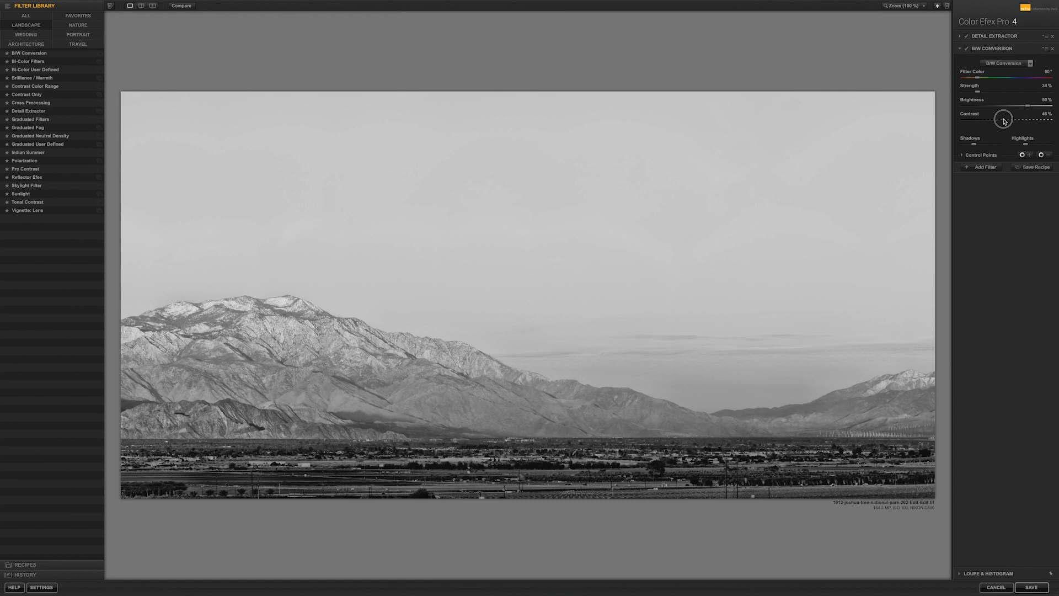
drag(1004, 121, 1004, 121)
mouse_move(974, 144)
mouse_down()
mouse_move(983, 146)
mouse_move(972, 145)
mouse_up()
click(1032, 588)
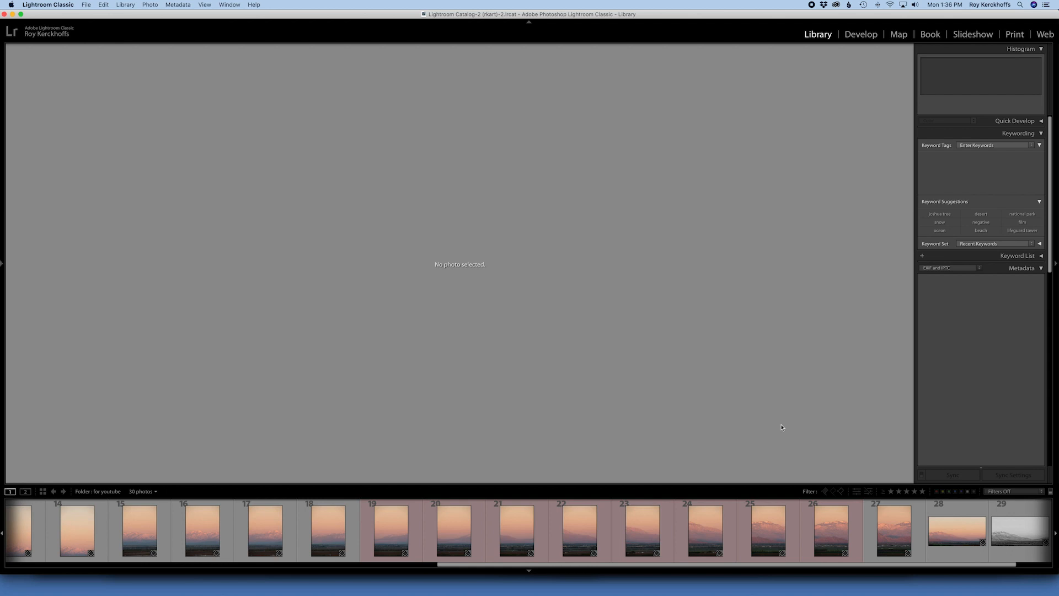
- Open the black-and-white panorama in Lightroom Classic and examine the wind turbines below the distant snowy mountain up close
click(1018, 532)
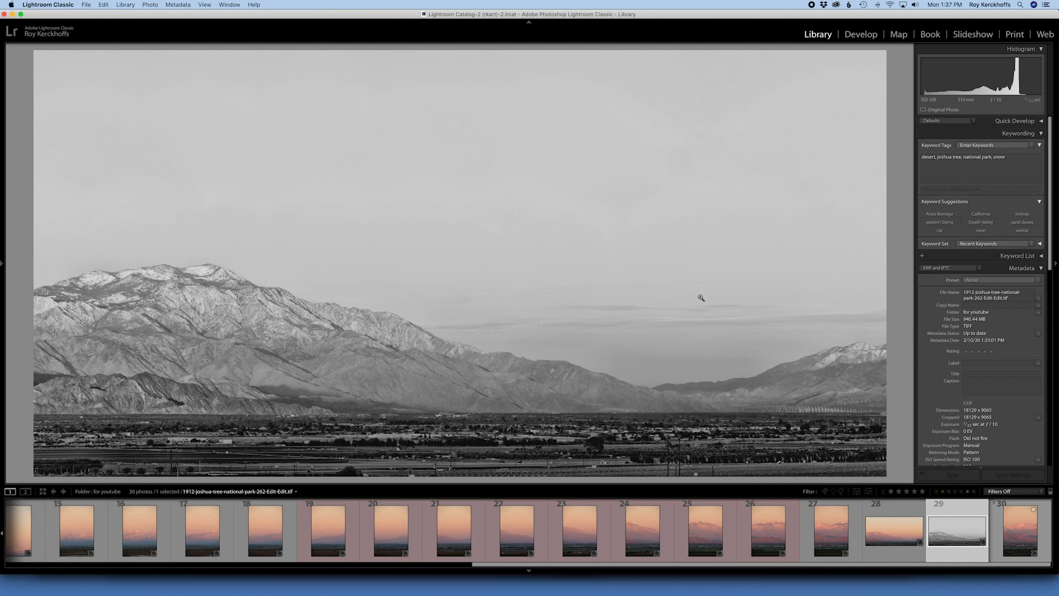
click(828, 412)
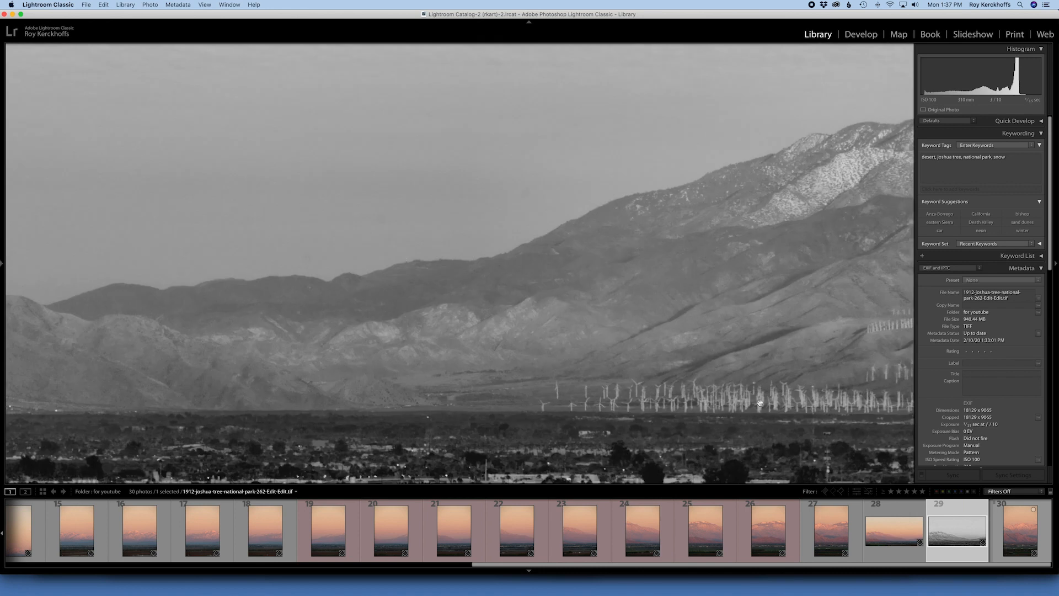
drag(750, 393, 593, 378)
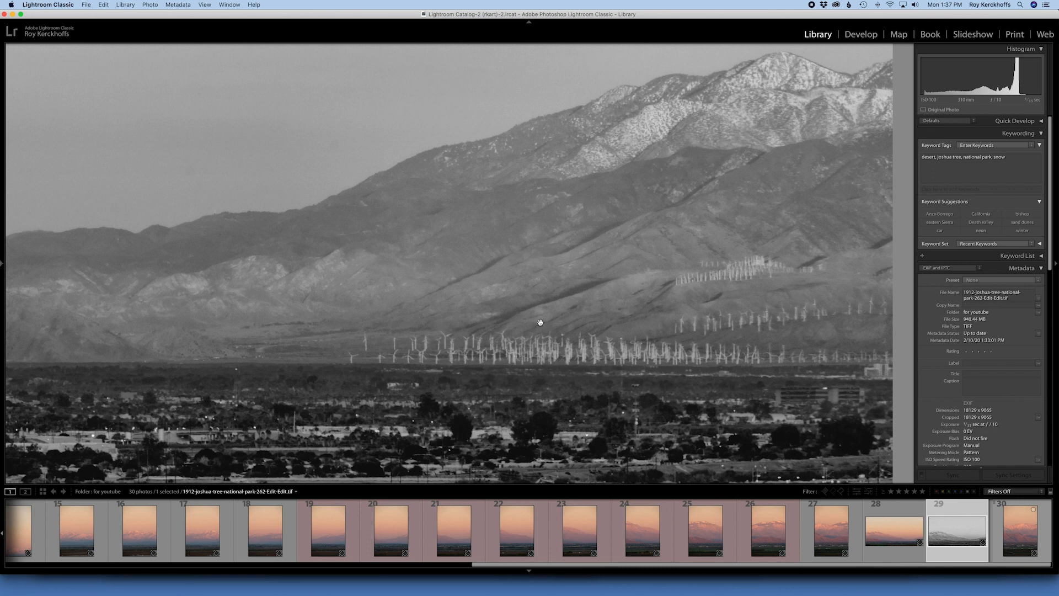
click(538, 384)
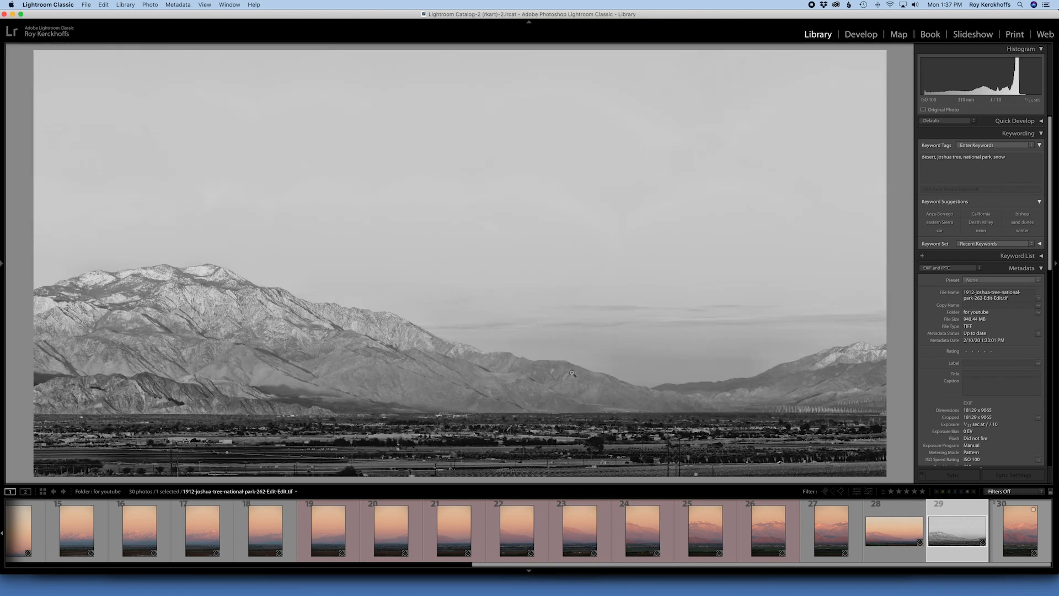